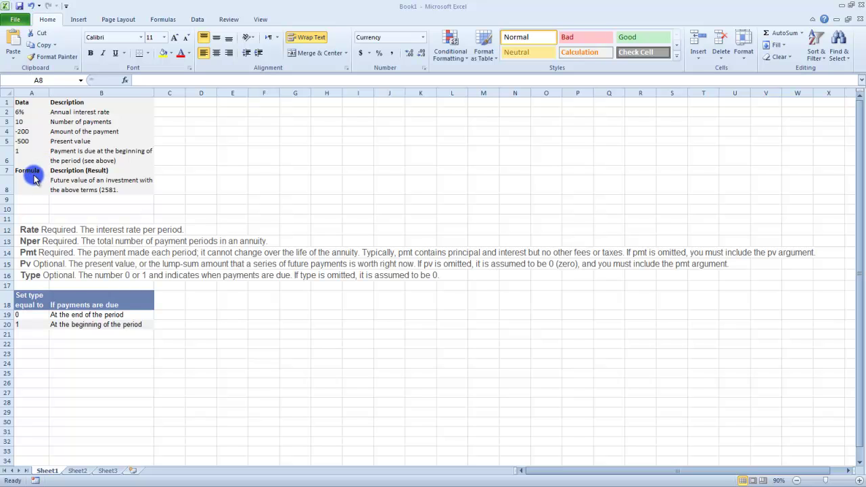
Step: Insert the financial function FV into cell A8 under the Formula heading
click(32, 176)
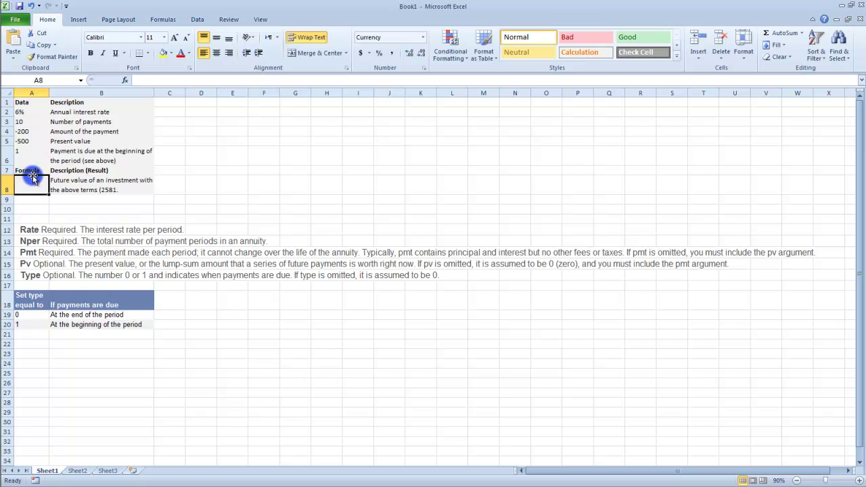
click(170, 19)
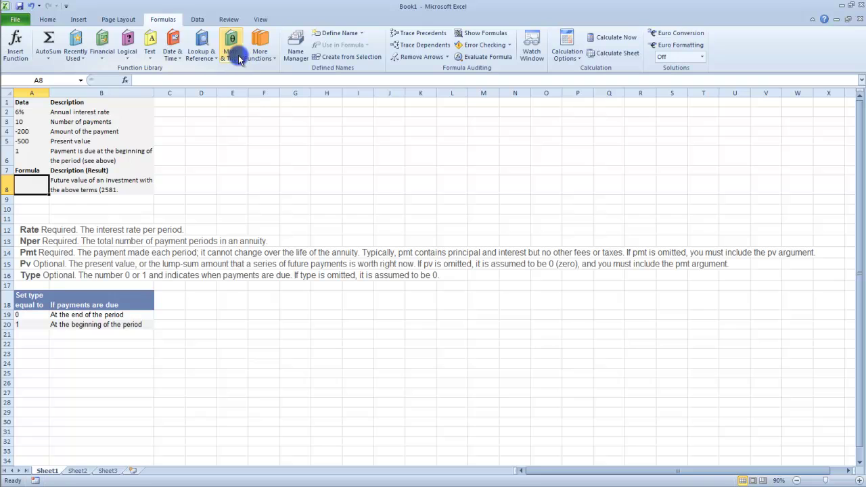
click(103, 58)
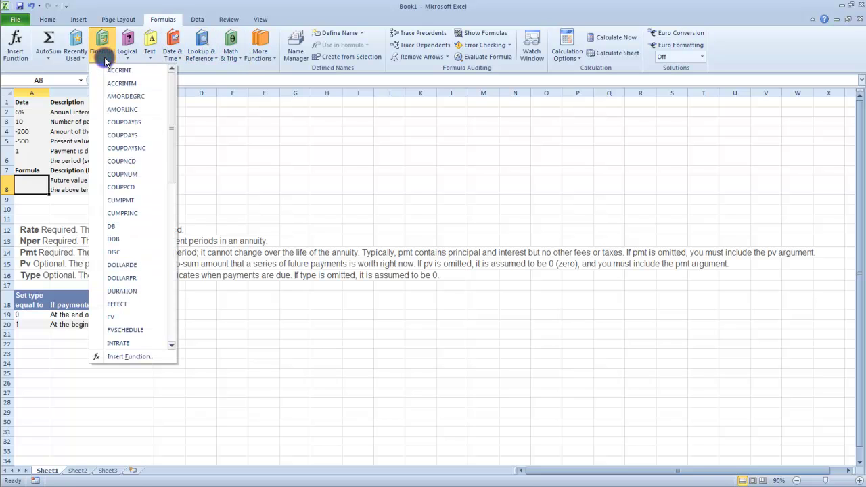
drag(170, 135, 176, 195)
click(136, 149)
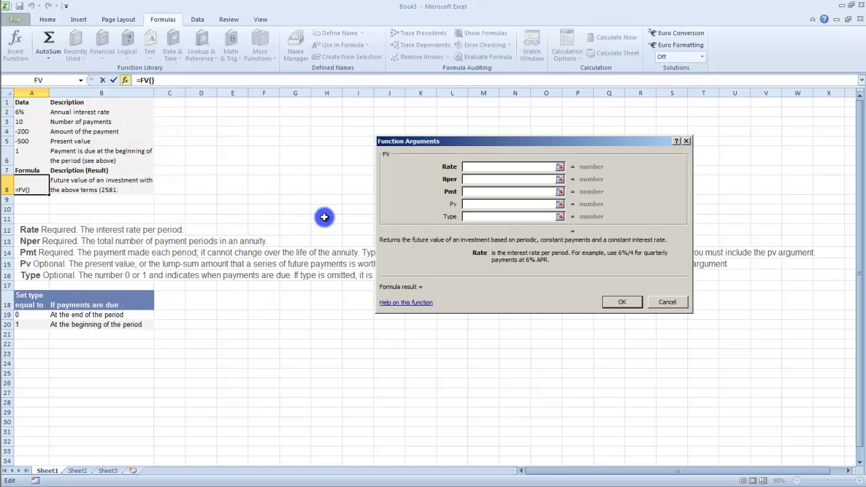
Step: Set the FV function's Rate argument to A2/12 and its Nper argument to cell A3
click(486, 166)
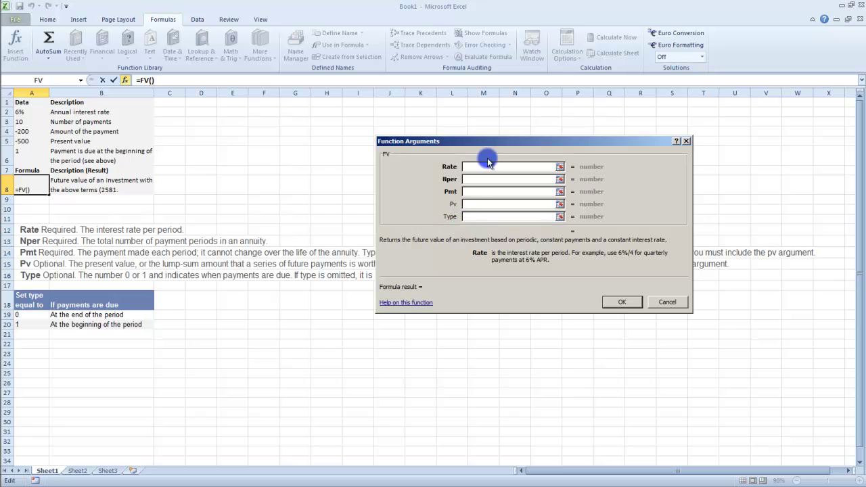
click(36, 114)
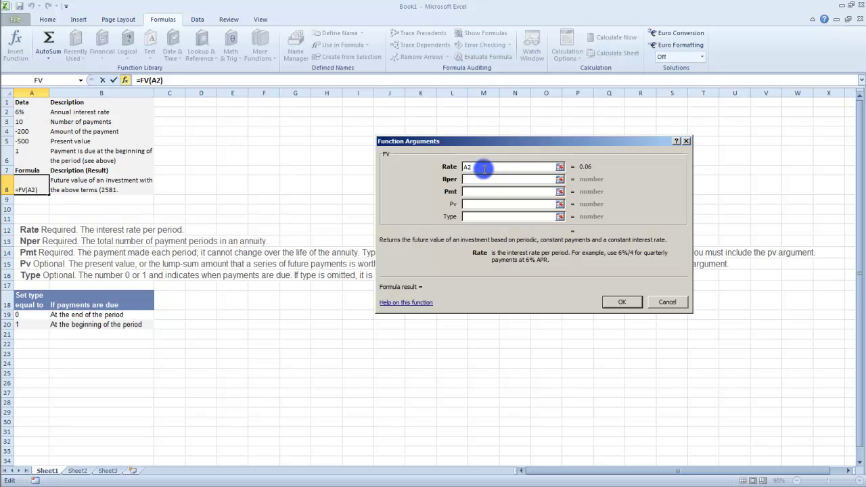
text(/12)
click(484, 178)
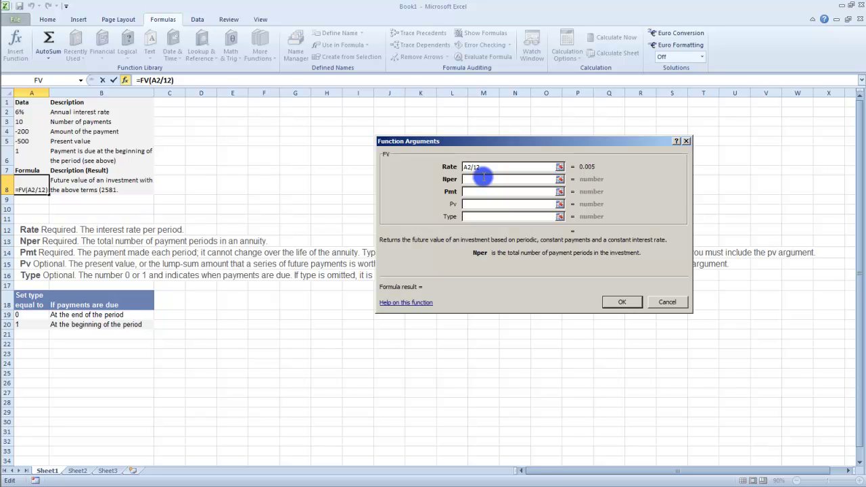
click(38, 121)
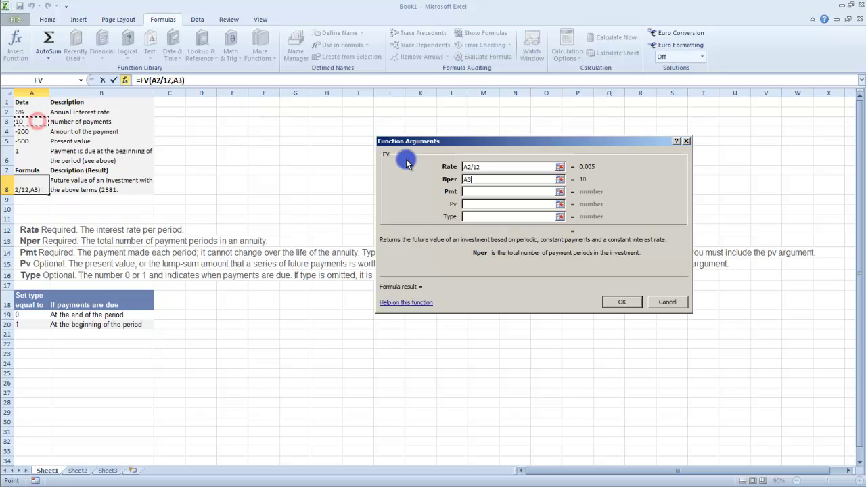
Step: Set the FV function's Pmt to A4, Pv to A5 and Type to 1, and accept the arguments
click(479, 191)
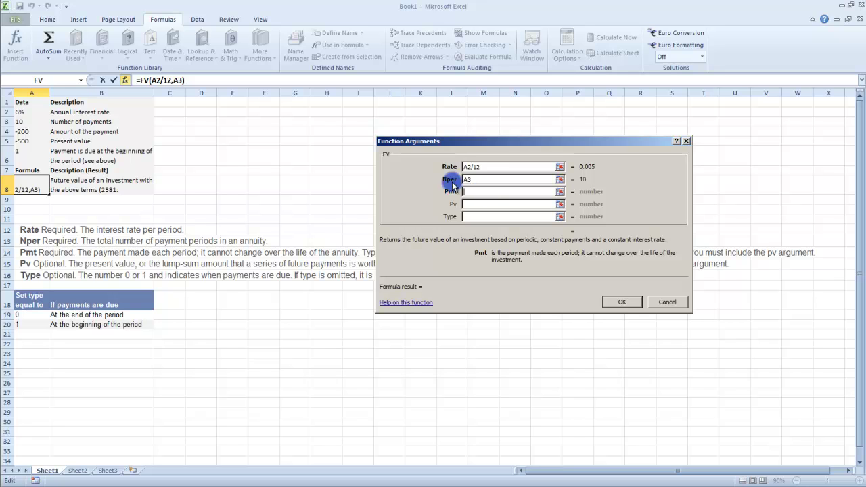
click(35, 134)
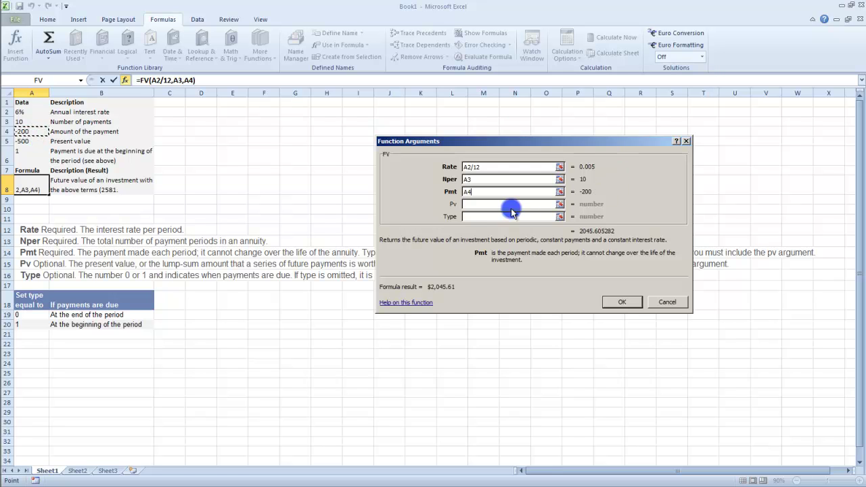
click(482, 203)
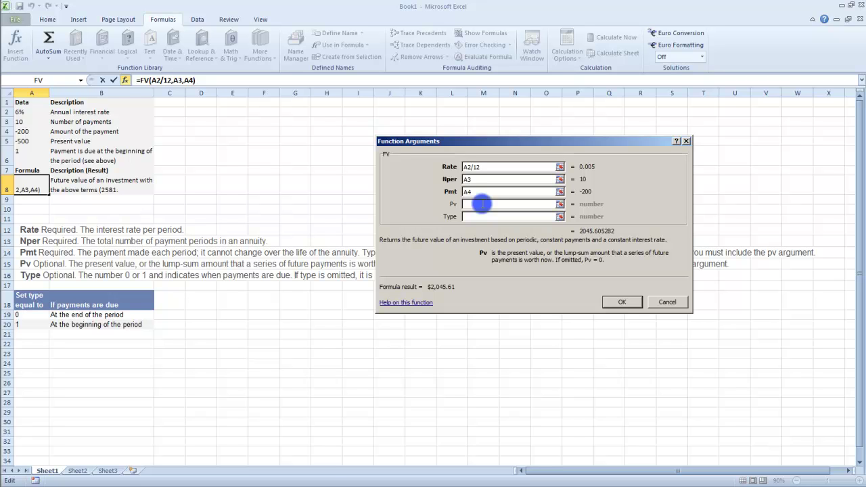
click(36, 141)
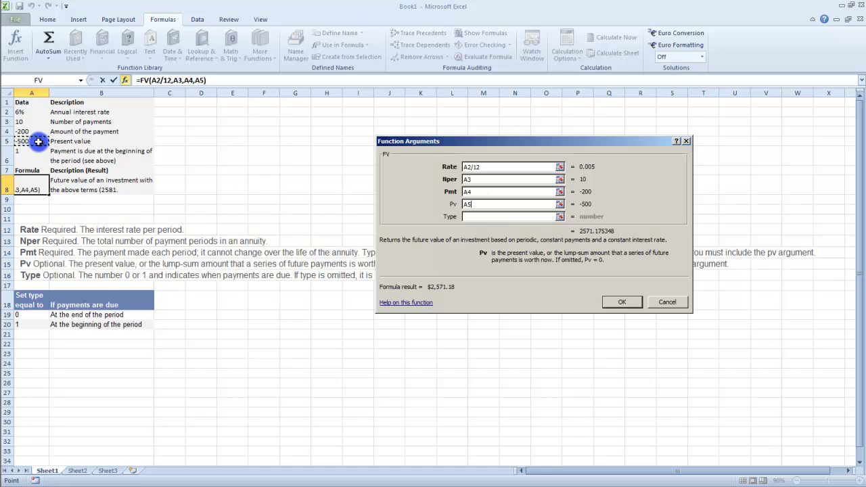
click(496, 217)
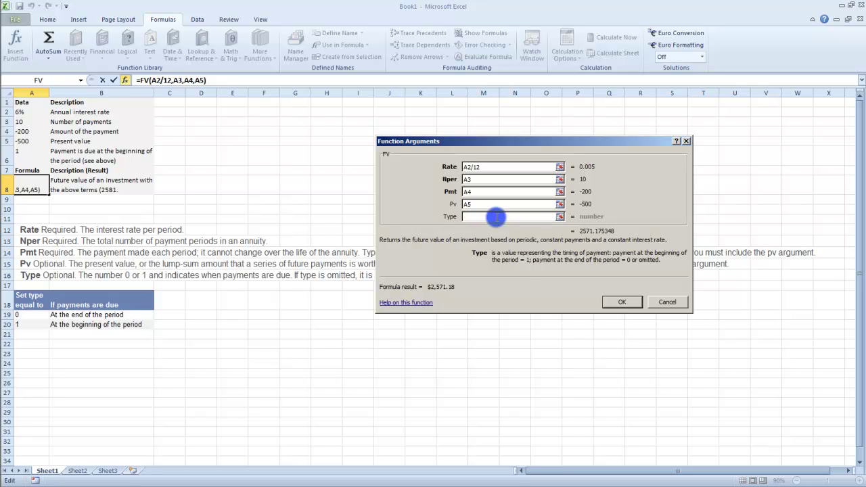
text(1)
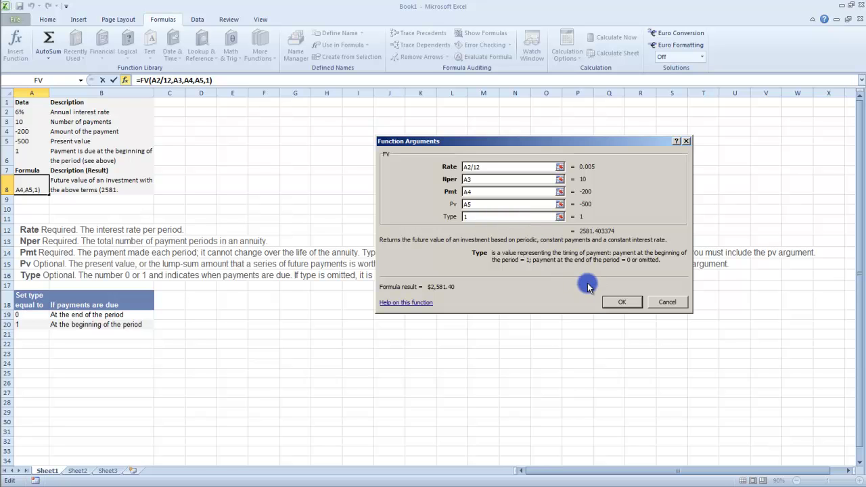
click(614, 301)
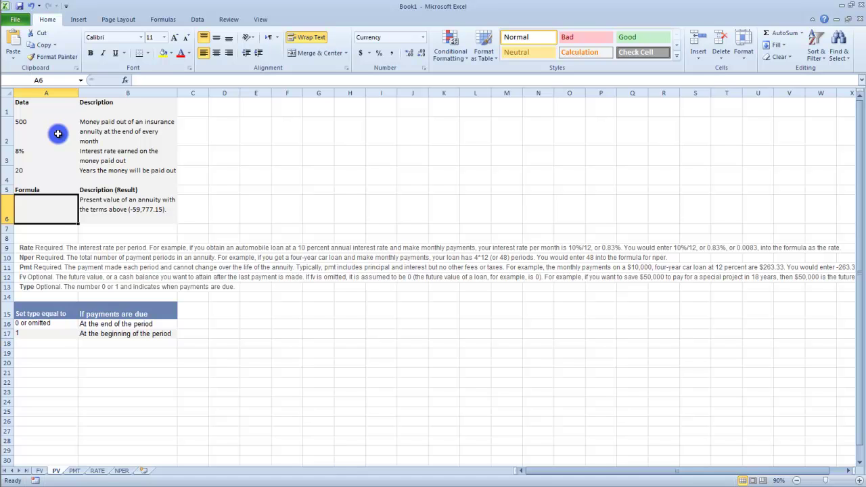
Step: Start a PV function in cell A6 of the PV sheet with its Rate argument set to A3/12
text(=)
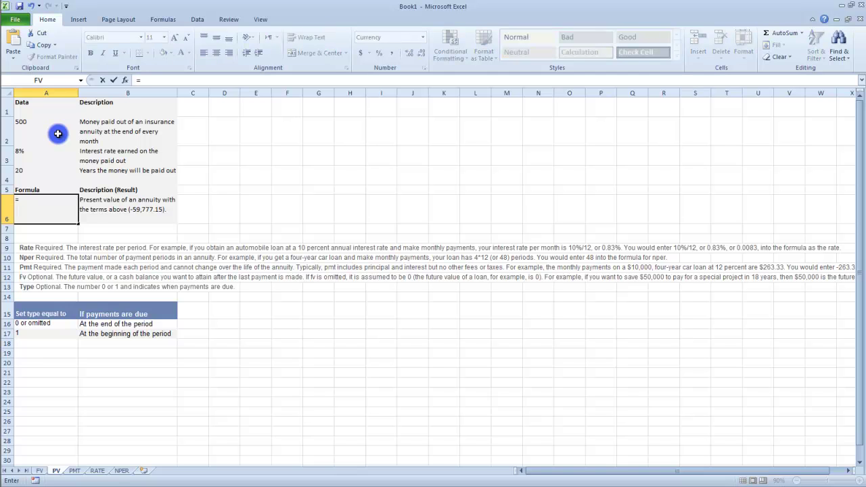
text(pv)
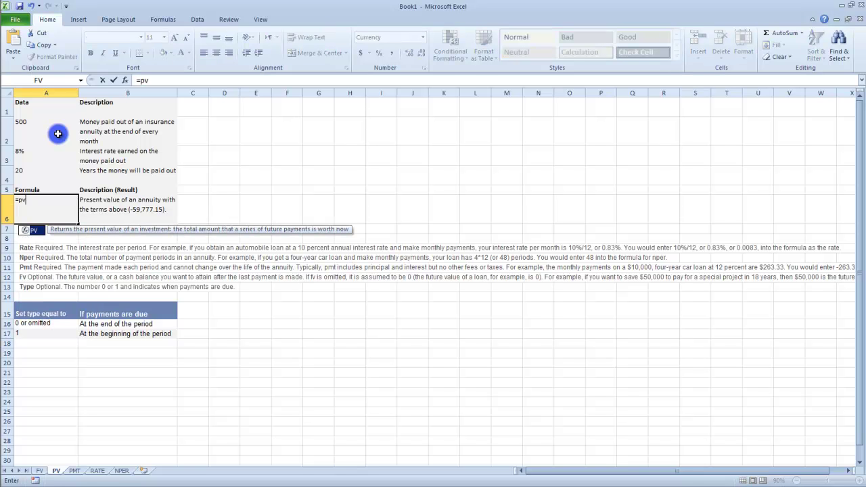
key(ctrl+a)
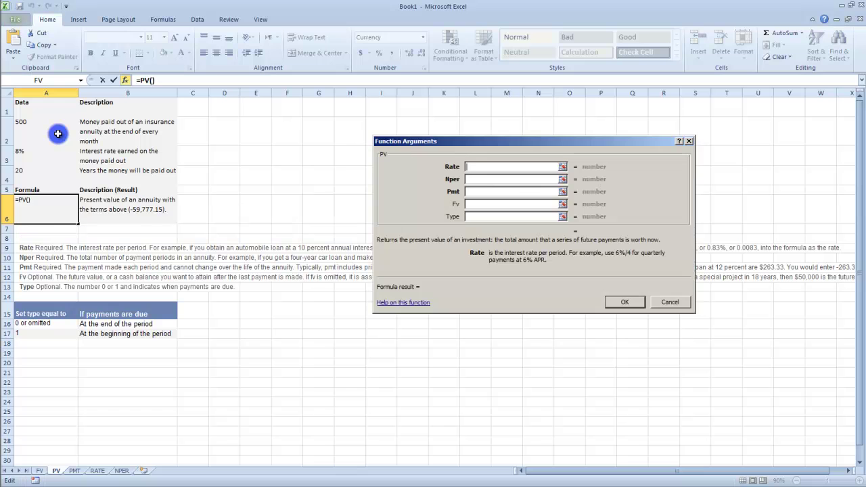
click(496, 165)
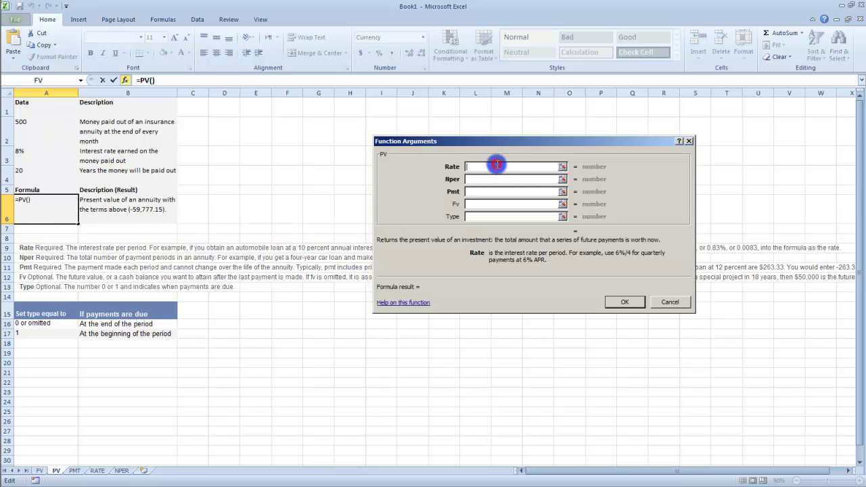
click(49, 154)
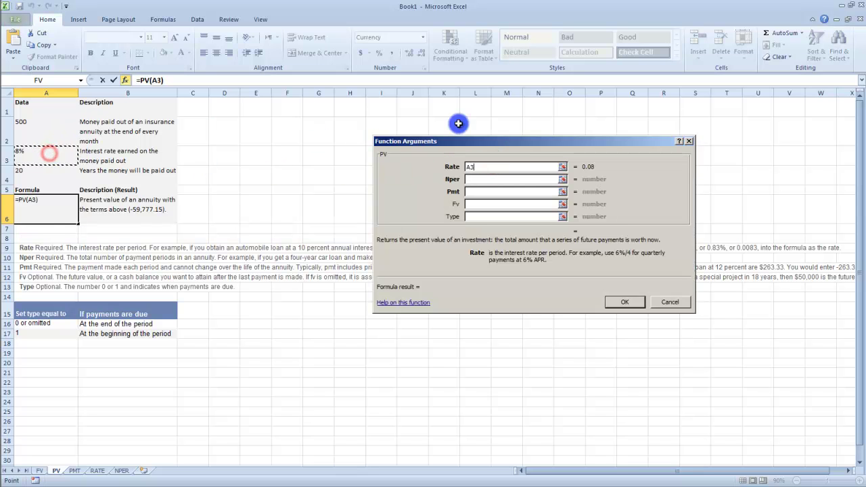
text(/12)
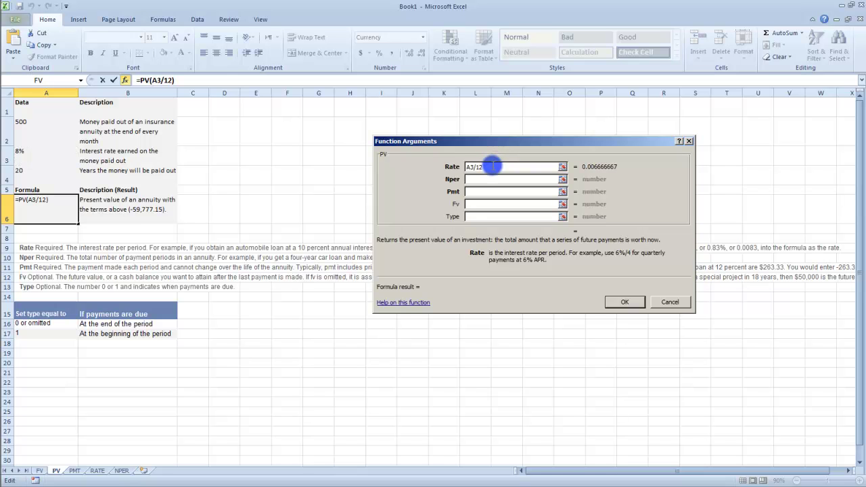
Step: Set the PV function's Nper argument to A4*12
click(480, 179)
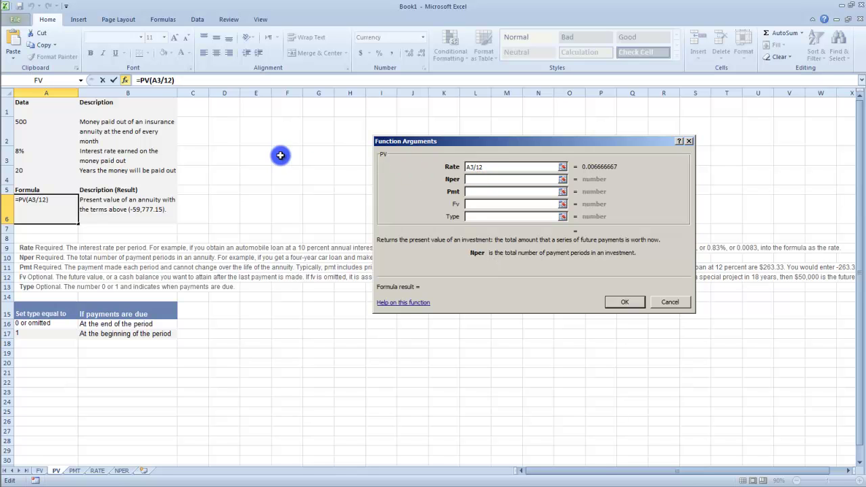
click(39, 171)
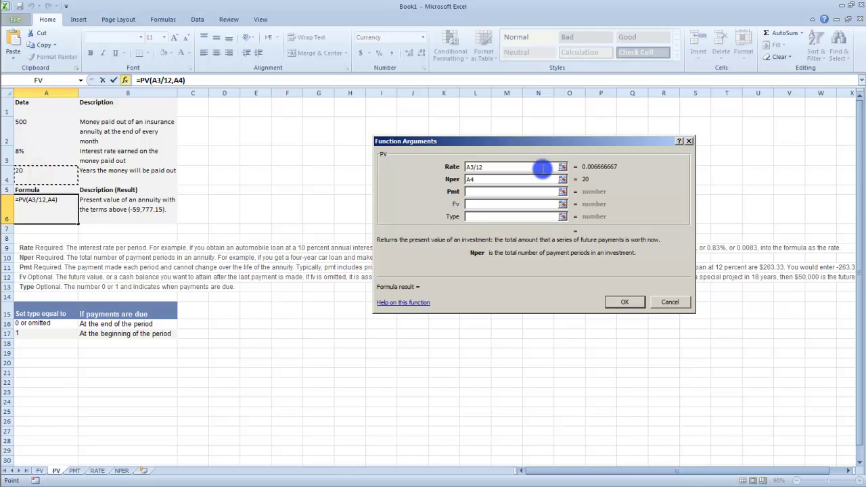
text(*)
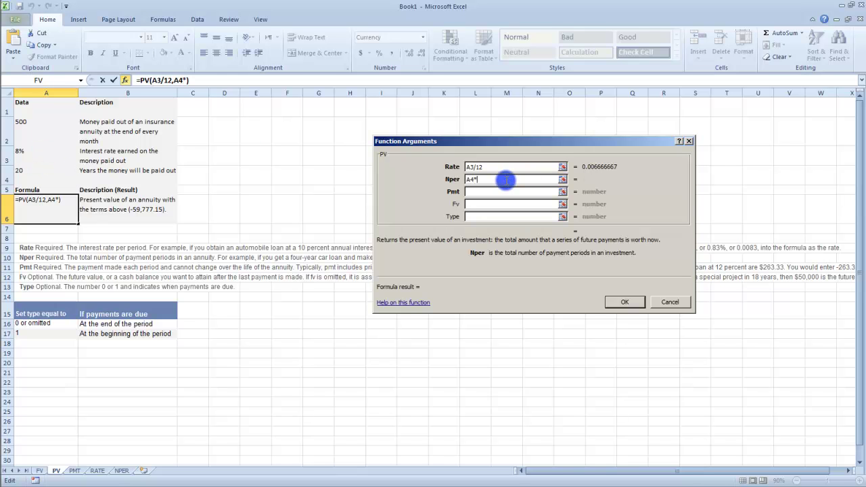
text(12)
Step: Set the PV function's Pmt argument to A2, leave Fv and Type empty, and accept the arguments
click(501, 192)
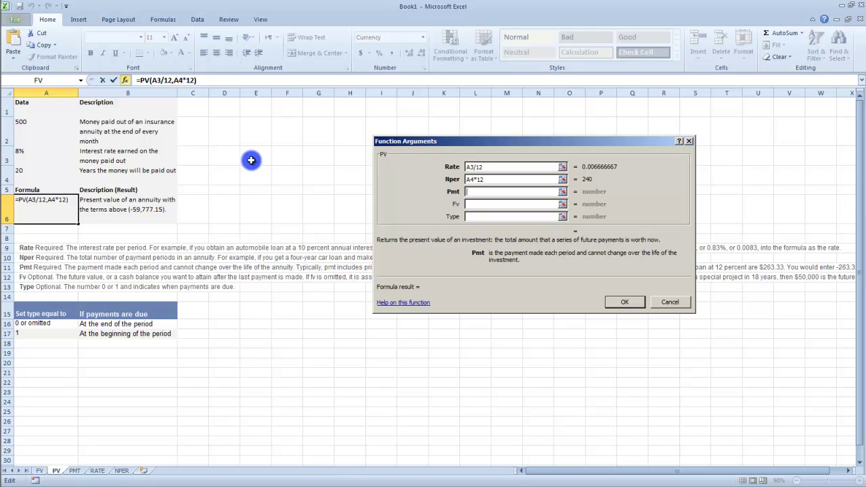
click(57, 127)
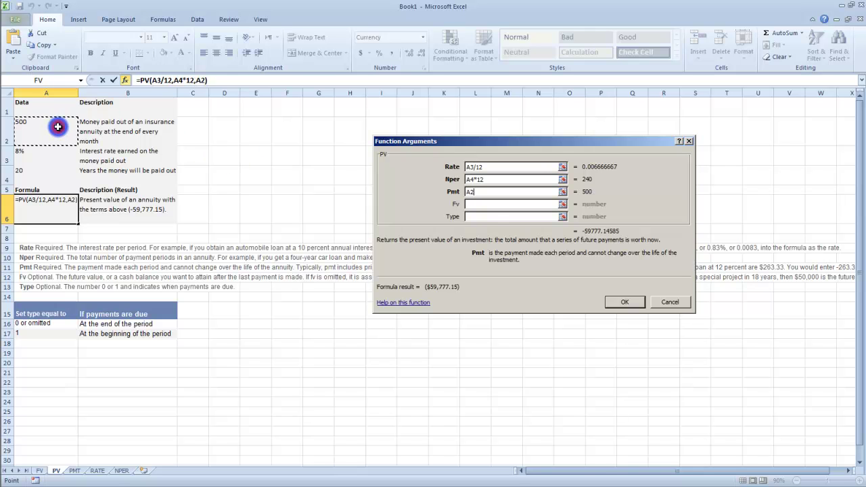
click(493, 202)
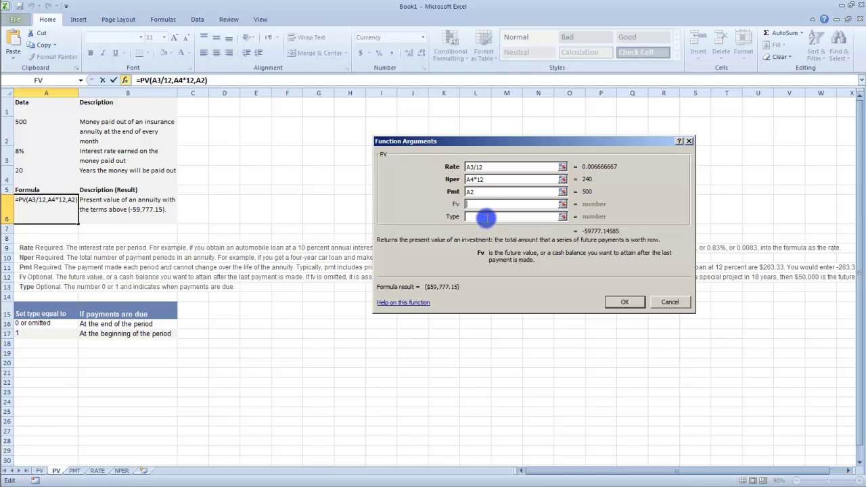
click(483, 216)
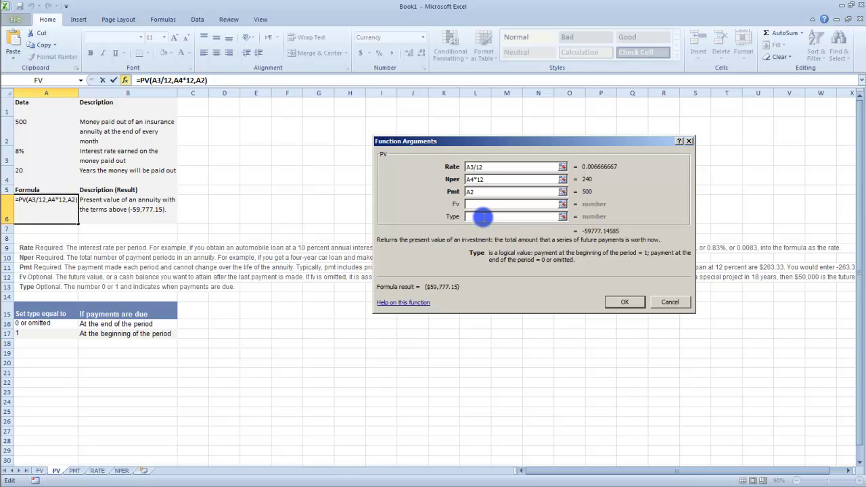
click(615, 300)
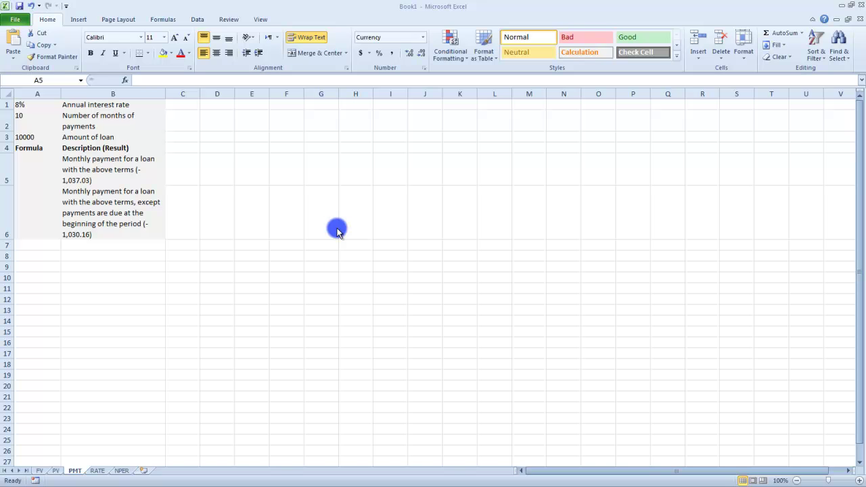
Step: Start a PMT function in cell A5 of the PMT sheet and open its function arguments
click(45, 175)
click(46, 175)
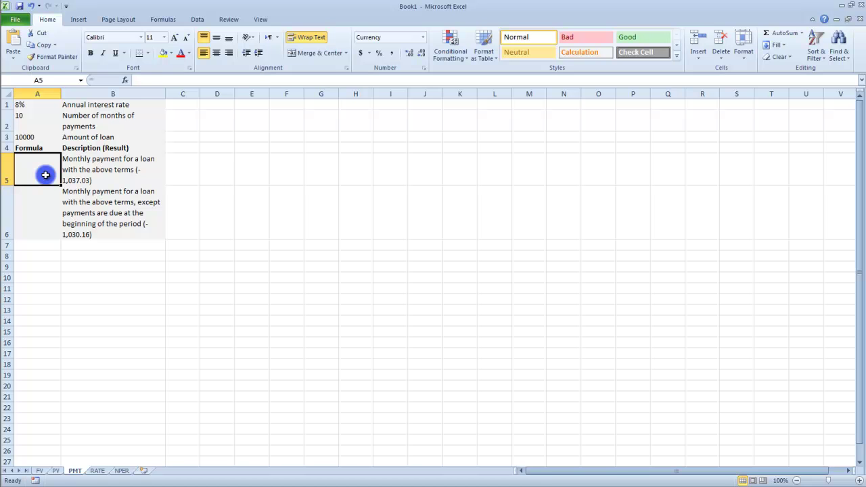
text(=)
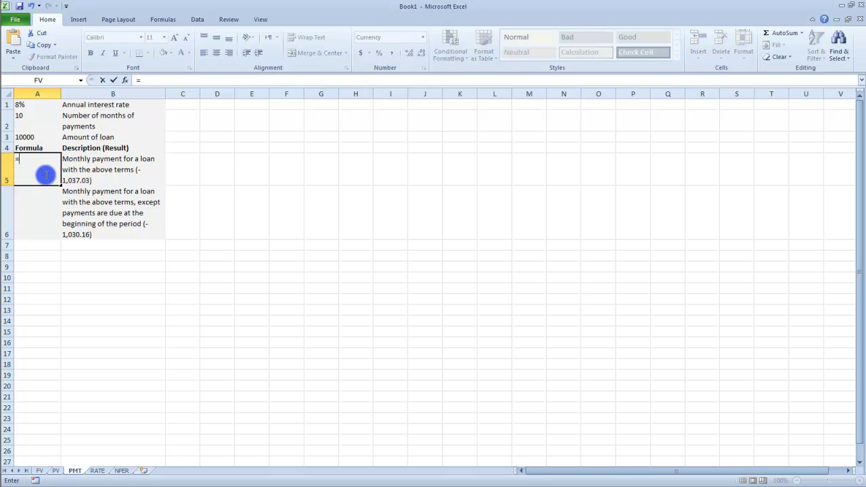
text(PMT)
key(ctrl+a)
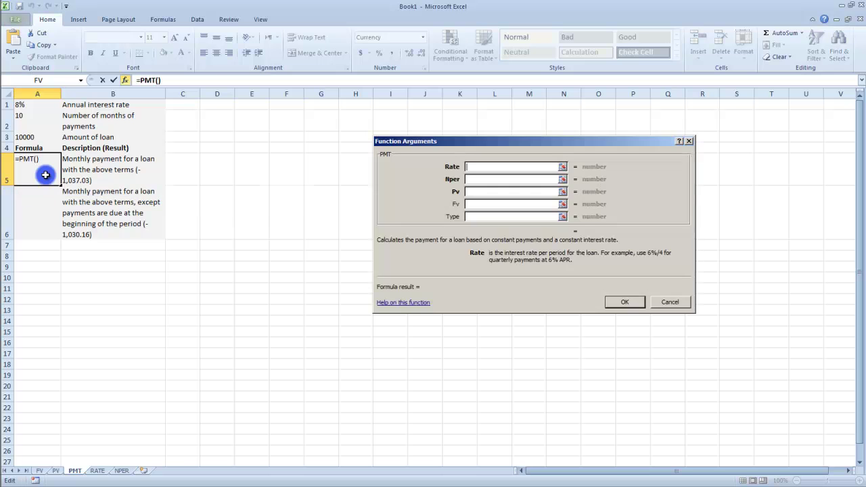
Step: Set the PMT function's Rate argument to A1/12 for the monthly payment formula in cell A5
click(495, 169)
click(39, 106)
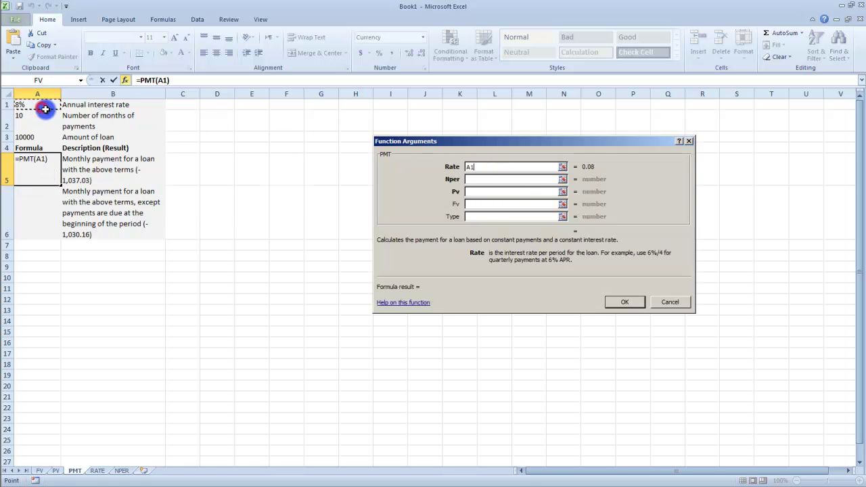
click(525, 166)
text(/12)
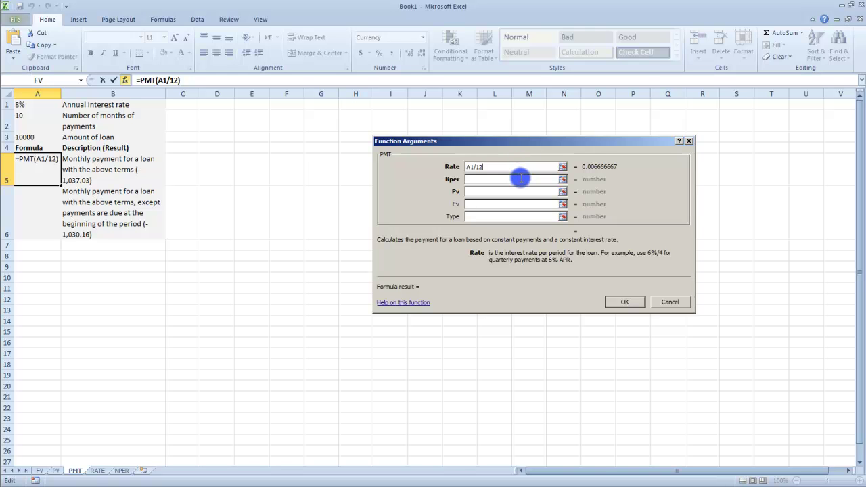
Step: Set the PMT function's Nper argument to A2
click(521, 179)
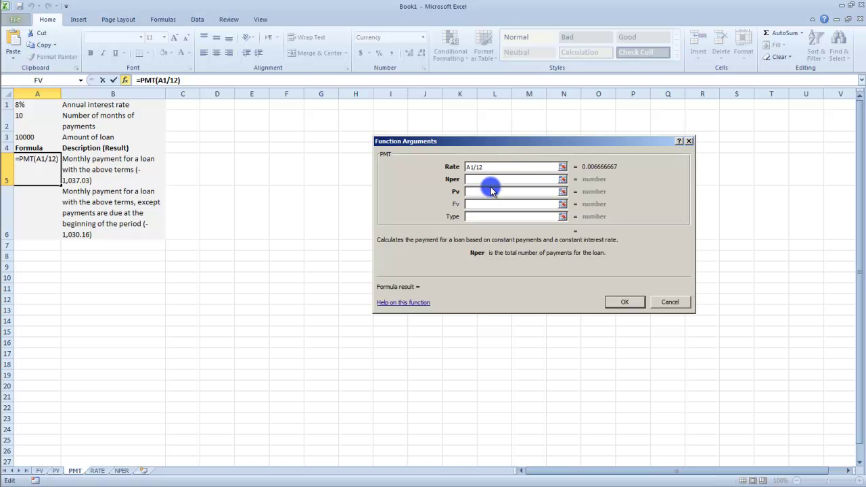
click(40, 118)
key(BackSpace)
key(BackSpace)
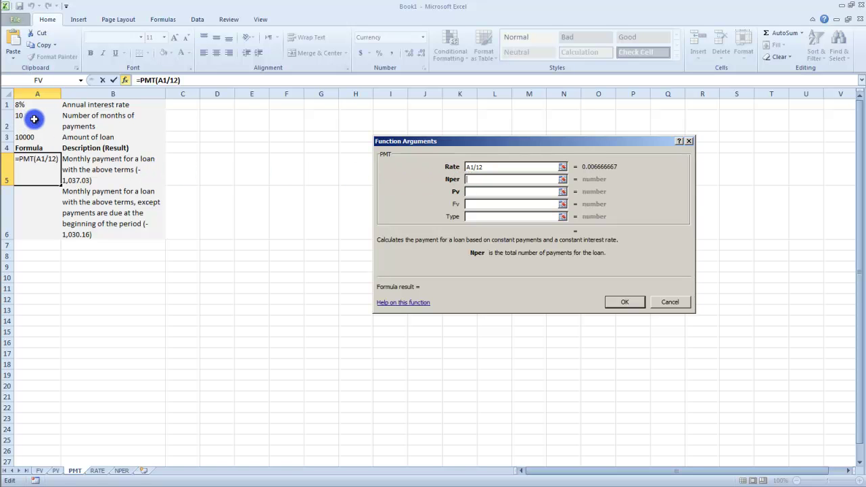
click(34, 119)
Step: Set the PMT function's Pv argument to A3, leave Fv and Type empty, and accept the arguments
click(490, 191)
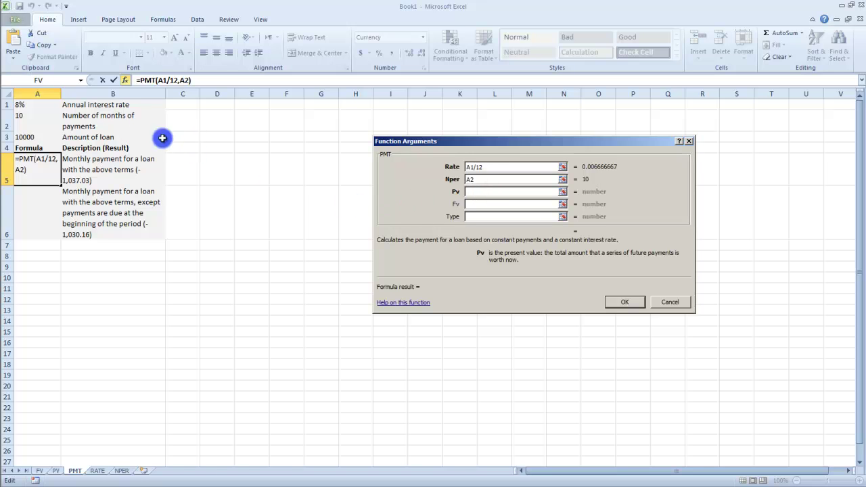
click(35, 136)
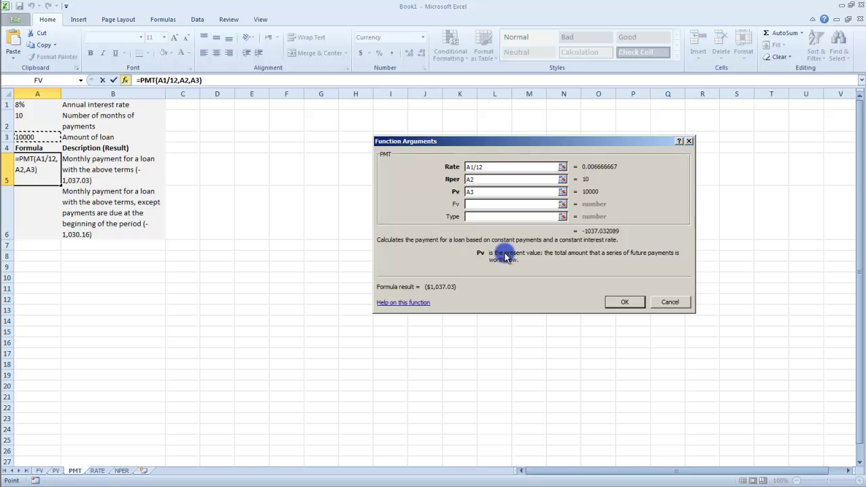
click(493, 204)
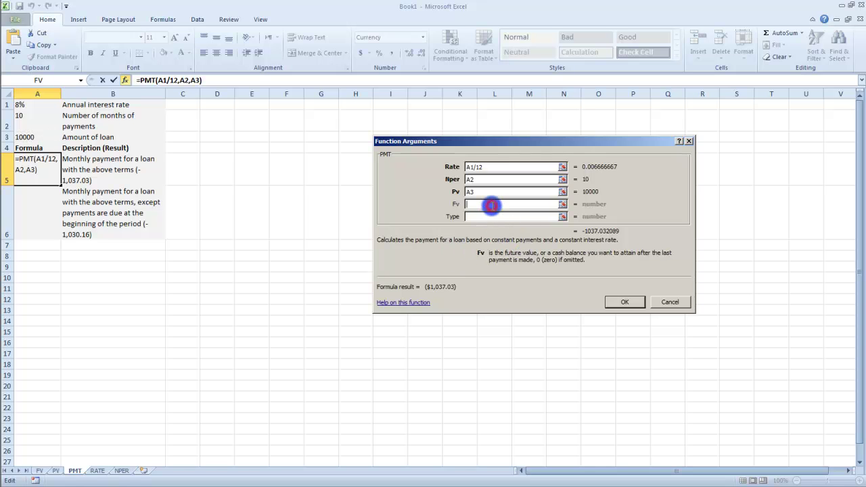
click(492, 218)
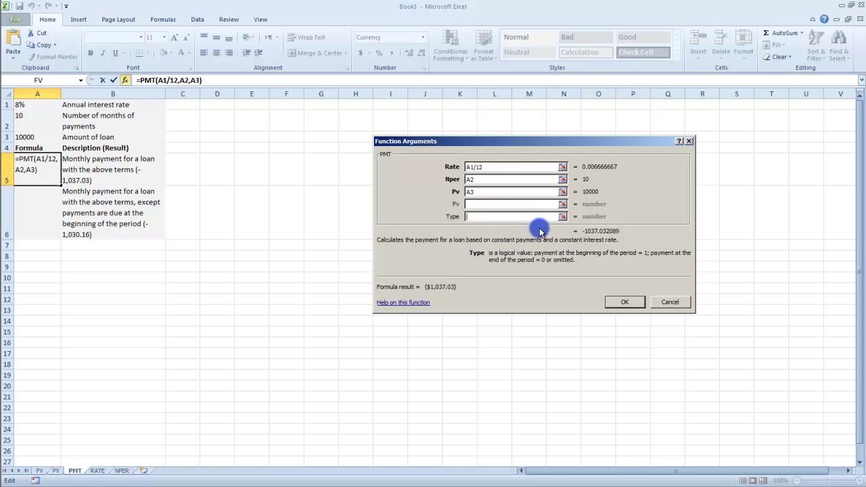
click(616, 297)
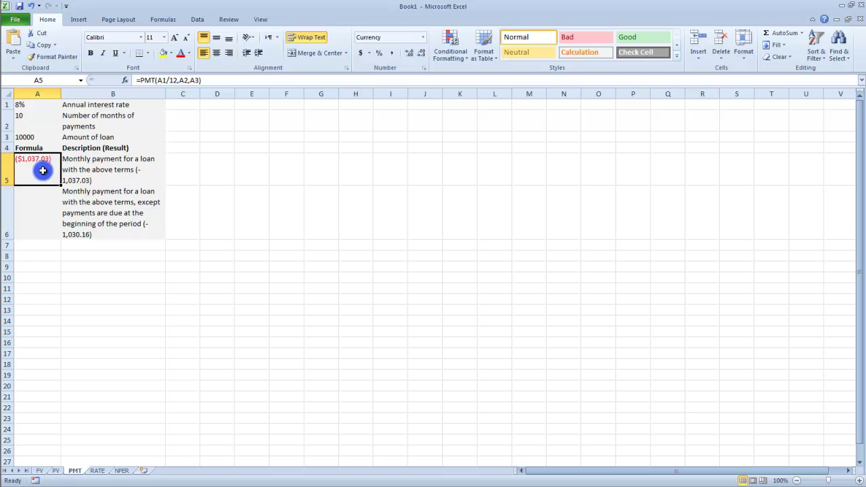
Step: Start a PMT function in cell A6 of the PMT sheet with its Rate argument set to A1/12
click(36, 209)
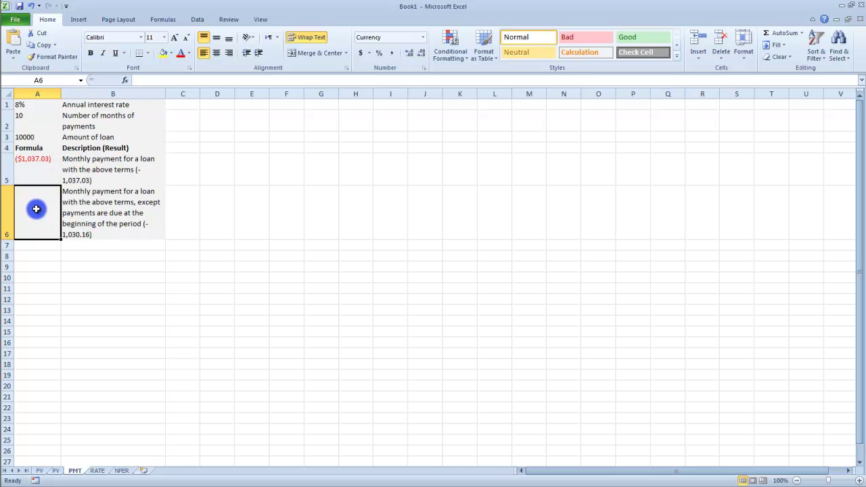
text(=)
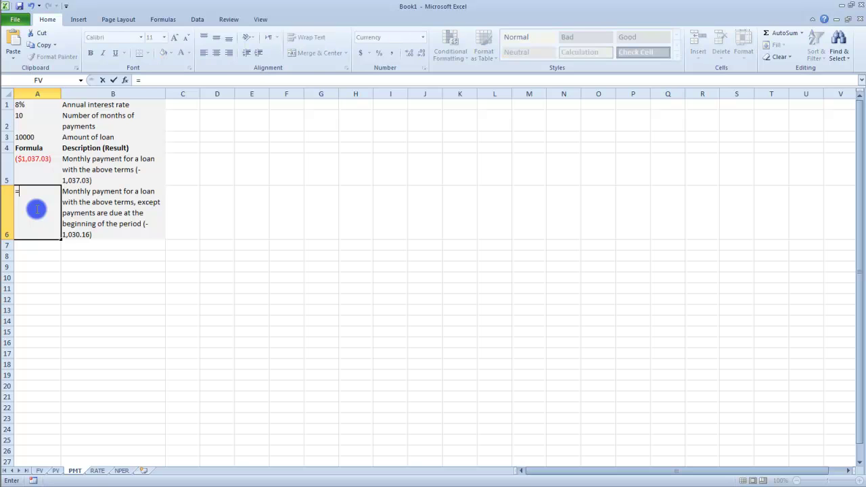
text(PMT)
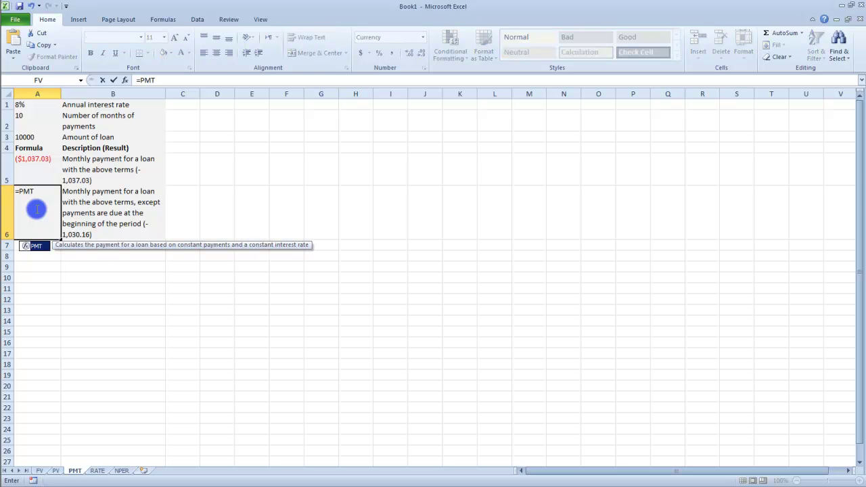
key(ctrl+a)
click(46, 105)
click(487, 165)
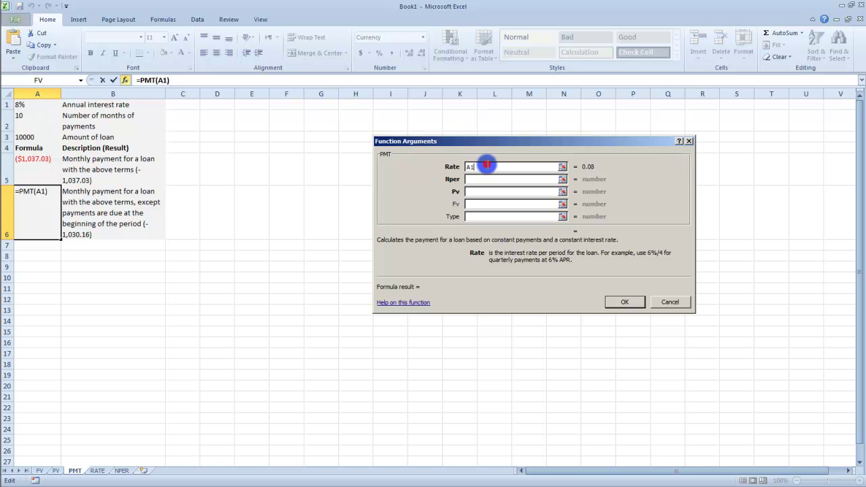
text(/12)
Step: Set the Nper argument of the A6 PMT function to A2 and its Pv argument to A3
key(Tab)
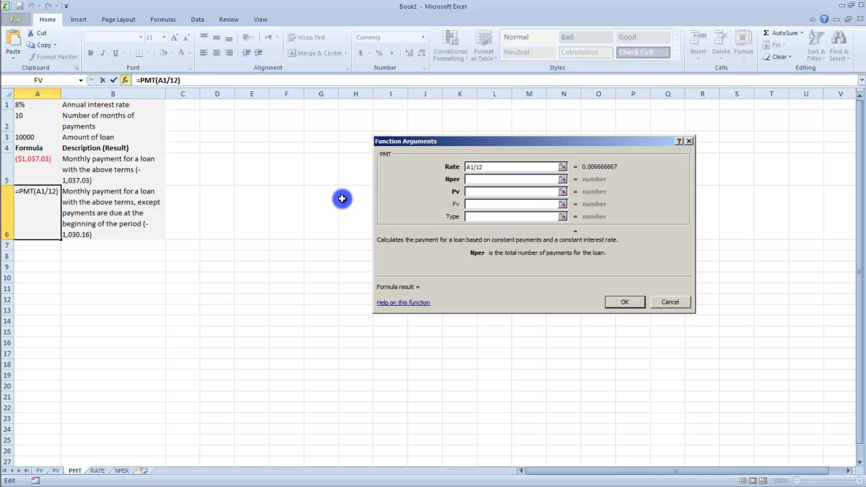
click(50, 122)
click(477, 191)
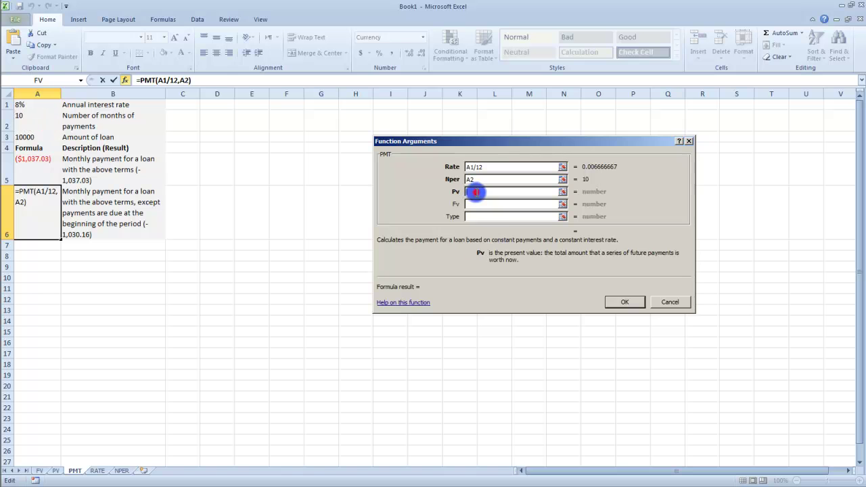
click(42, 136)
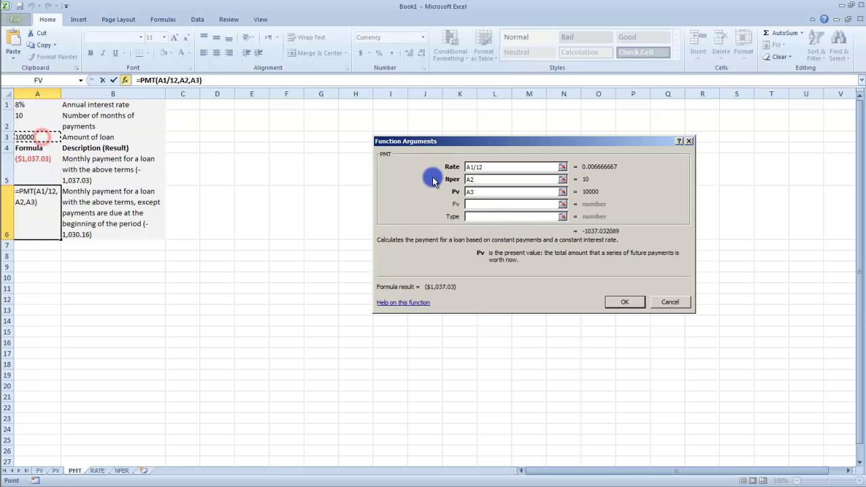
Step: Set the PMT function's Fv argument to 0 and Type to 1, and accept the arguments
click(491, 204)
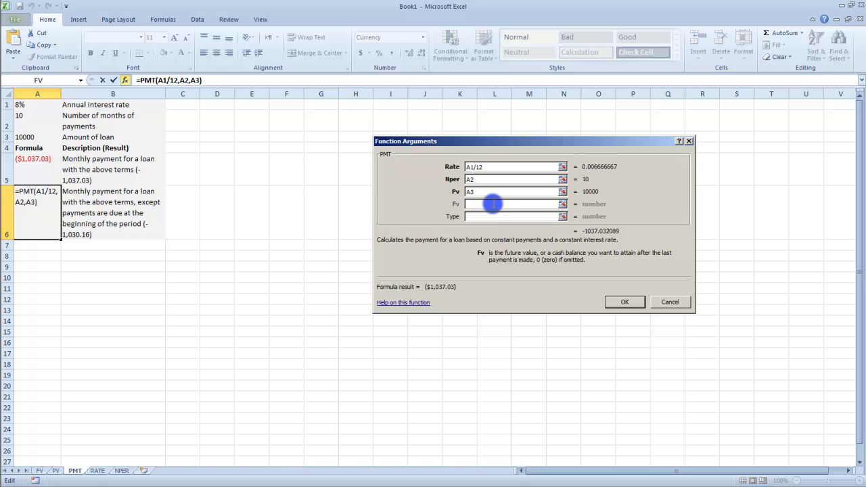
text(0)
click(505, 216)
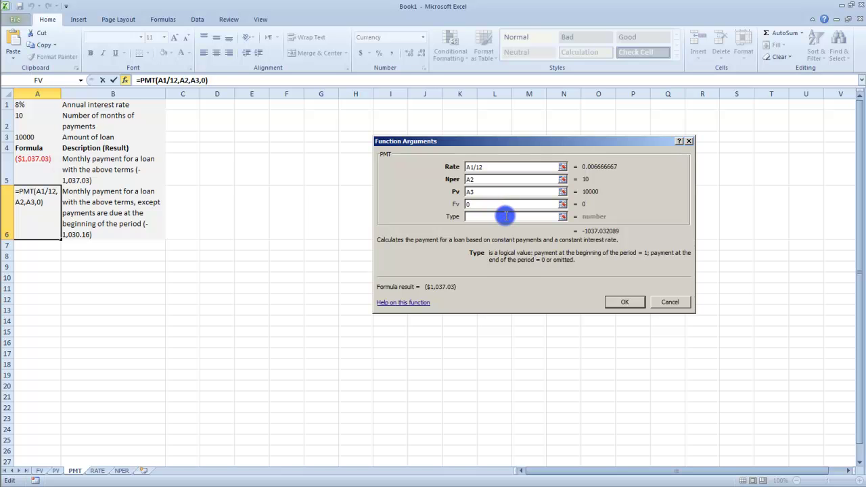
text(1)
click(624, 302)
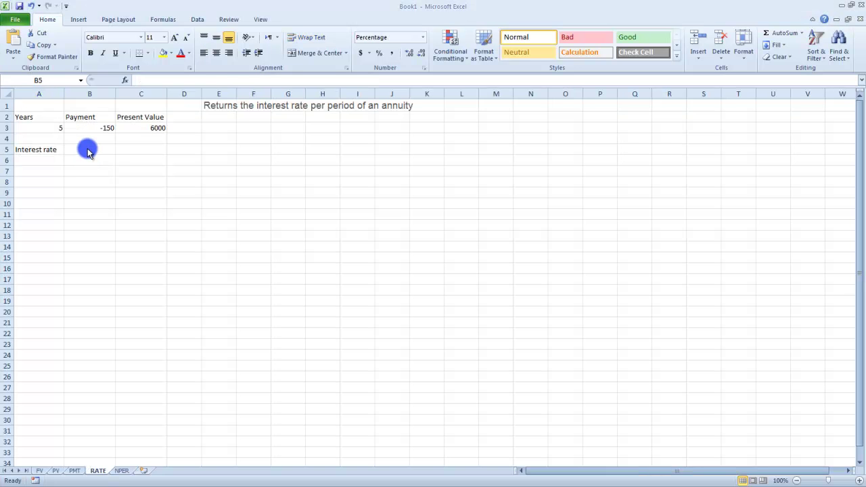
Step: Start a RATE function in cell B5 of the RATE sheet with its Nper argument set to A3*12
click(88, 150)
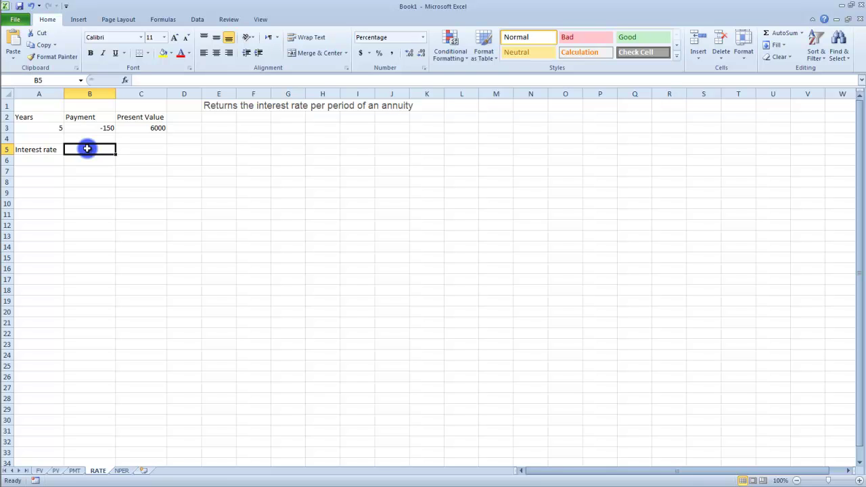
click(51, 128)
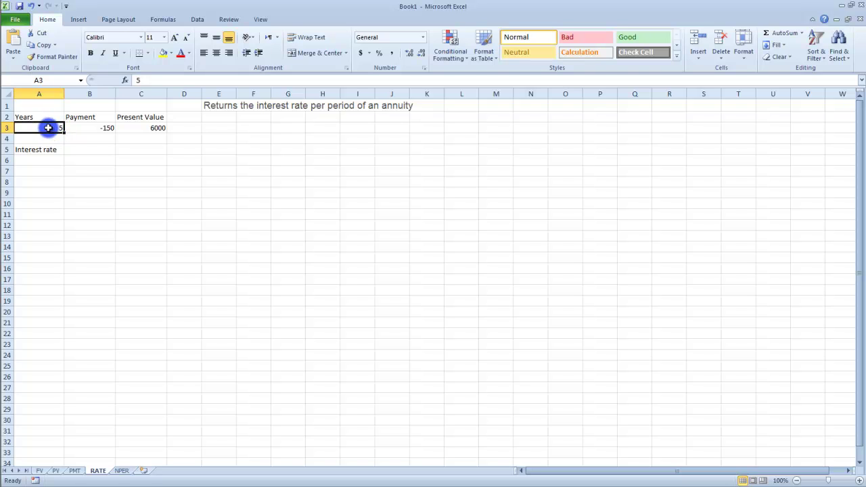
click(87, 130)
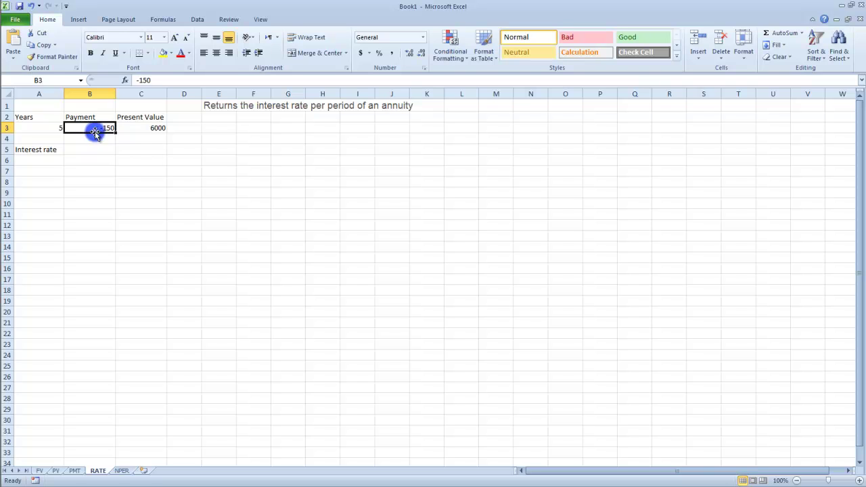
click(140, 129)
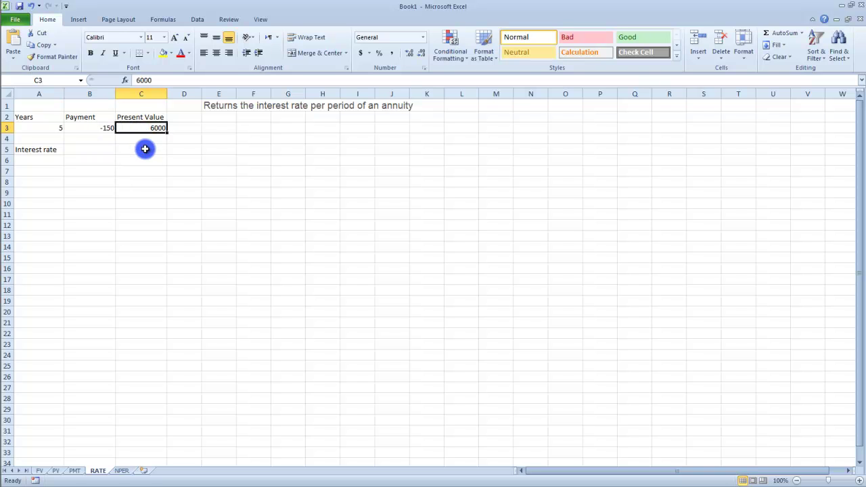
click(100, 150)
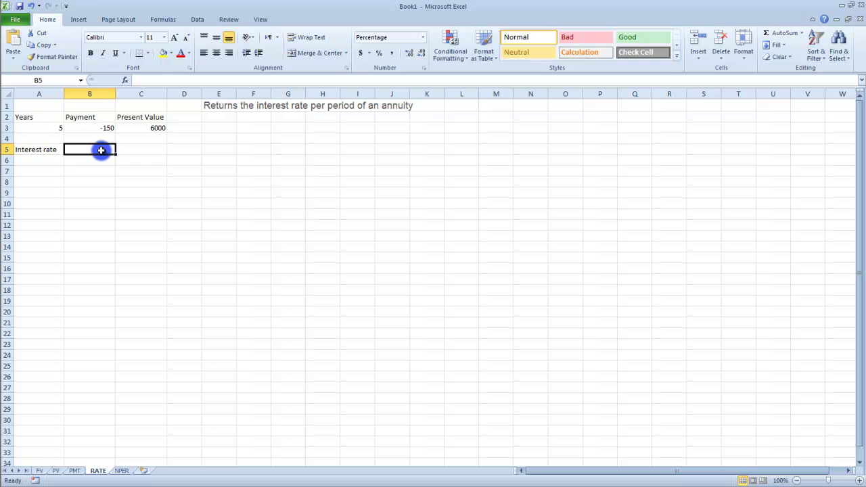
text(=RATE)
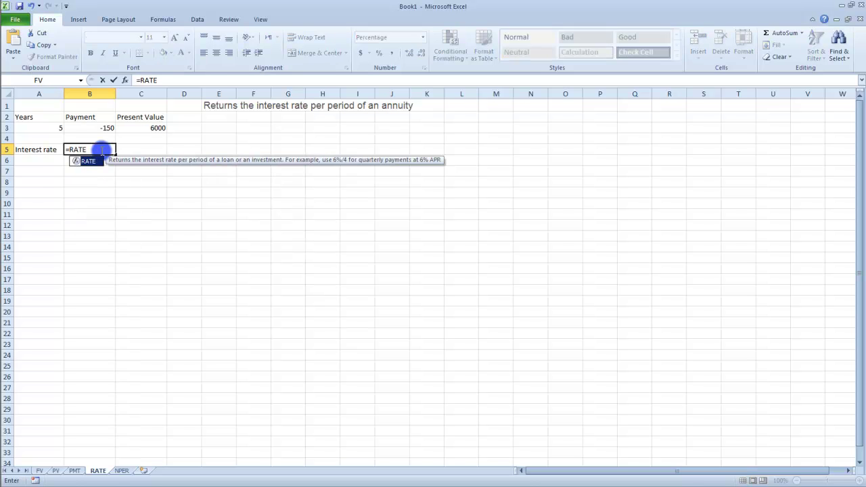
key(ctrl+a)
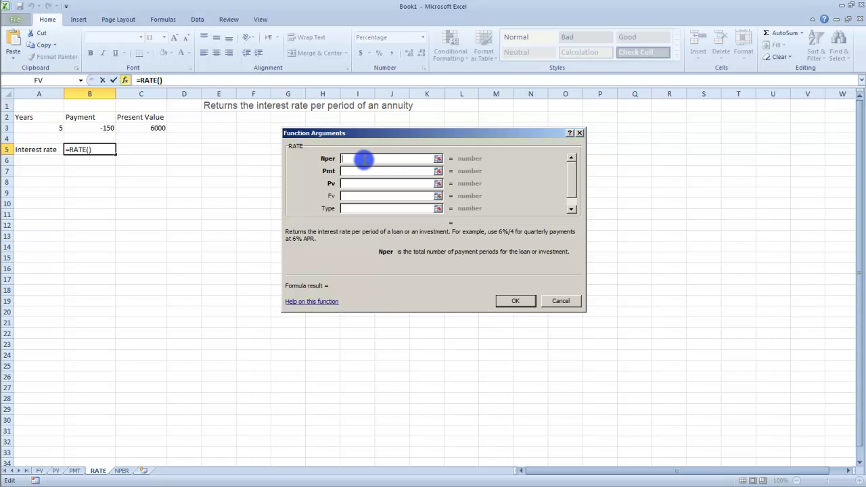
click(57, 129)
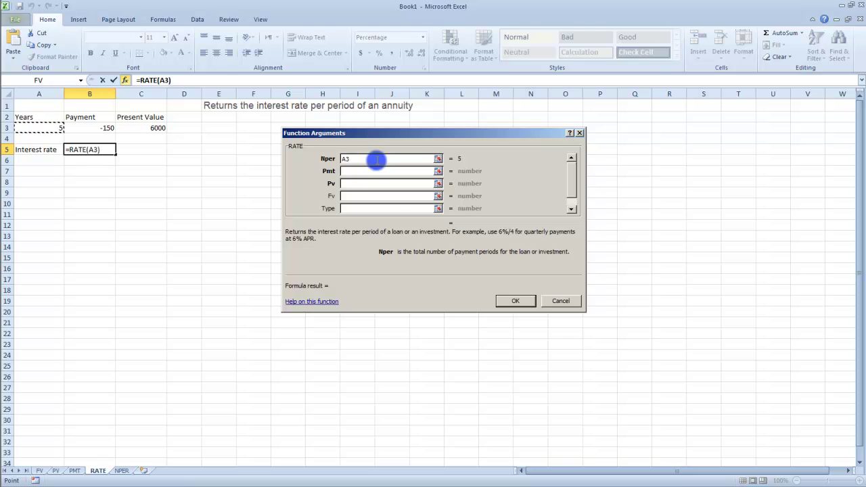
text(*12)
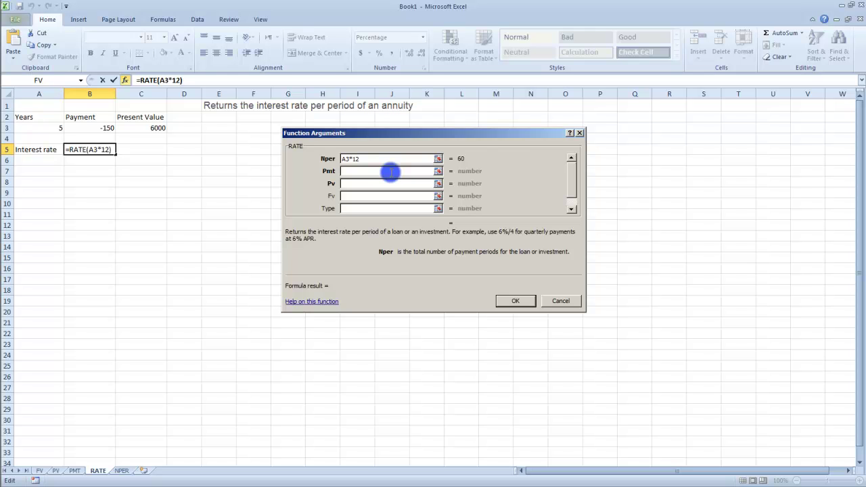
Step: Set the RATE function's Pmt argument to B3 and its Pv argument to C3
click(391, 173)
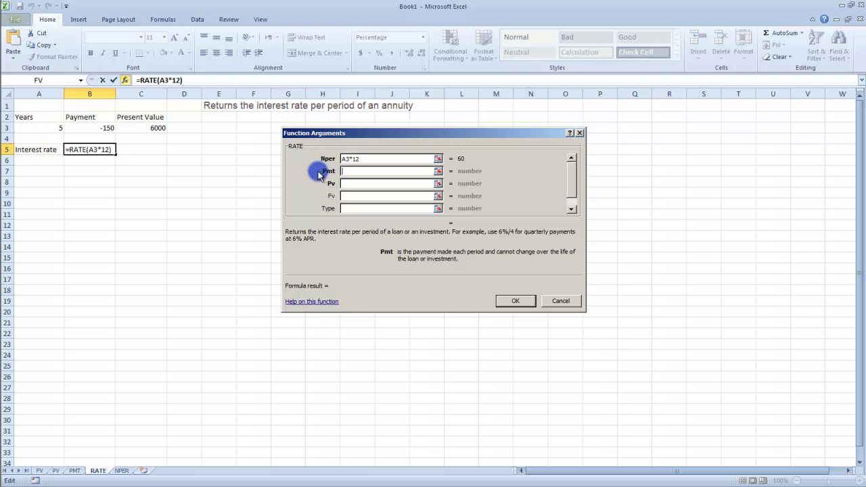
click(107, 129)
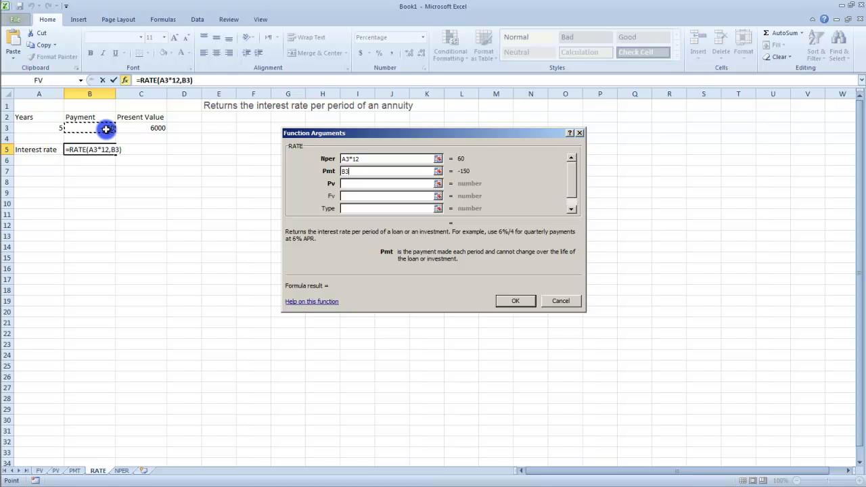
click(359, 188)
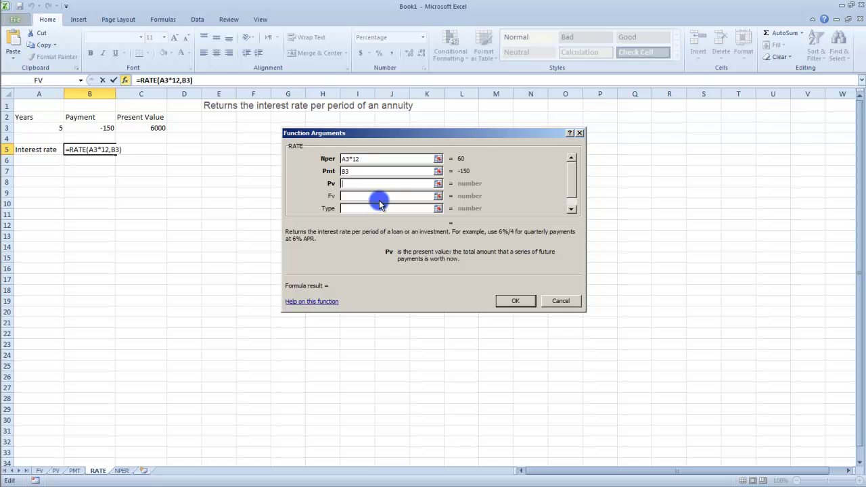
click(154, 131)
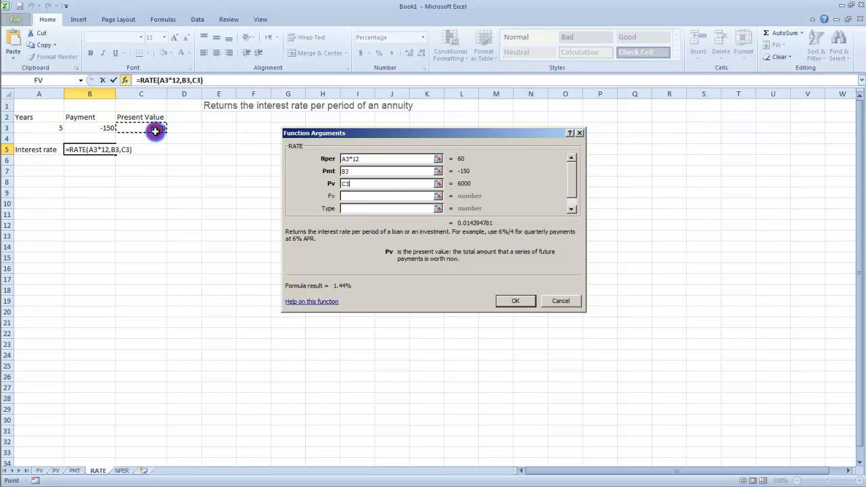
Step: Leave the RATE function's Fv argument empty, set Type to 0, and move on to the Guess argument
click(371, 196)
drag(572, 187, 573, 195)
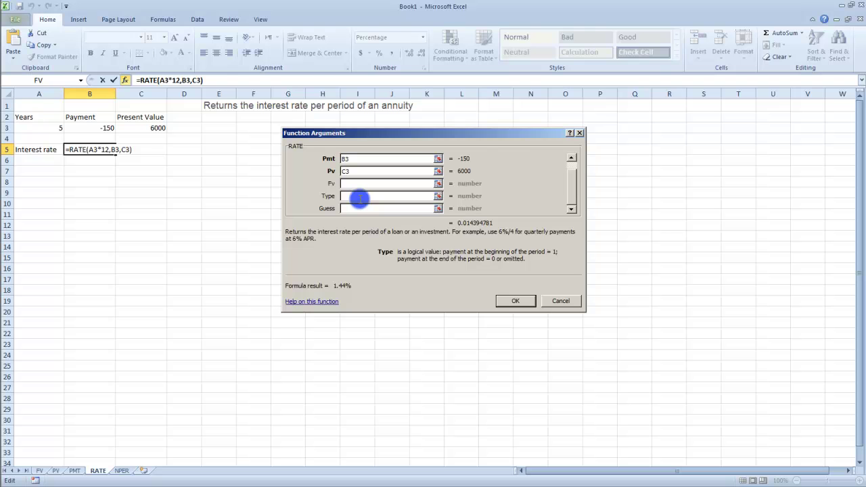
text(0)
click(367, 208)
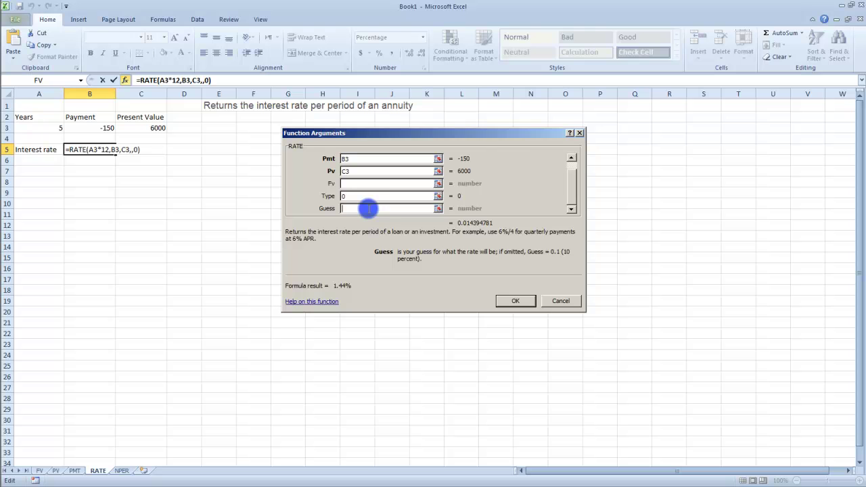
text(1)
key(BackSpace)
text(0.15)
key(BackSpace)
key(BackSpace)
key(BackSpace)
key(BackSpace)
text(0.15)
key(BackSpace)
key(BackSpace)
key(BackSpace)
key(BackSpace)
Step: Set the RATE function's Guess argument to 0.025
text(0.025)
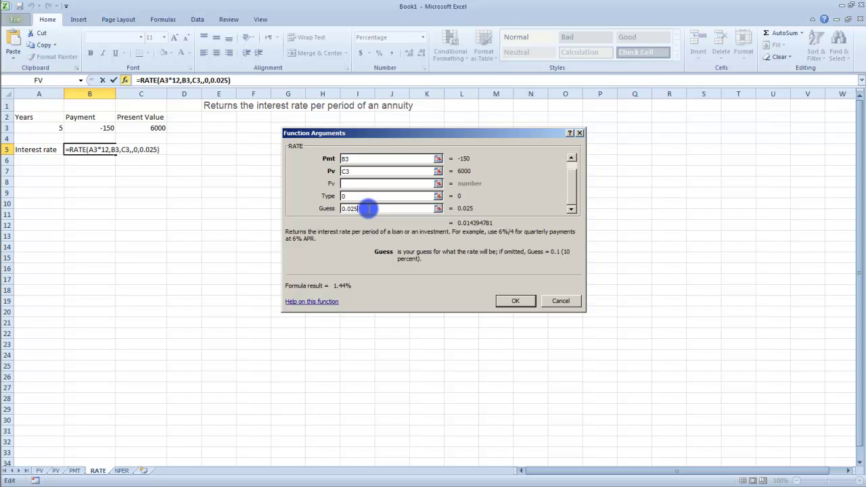
Step: Change the RATE function's Guess argument to 0.015 and confirm the formula in cell B5
key(BackSpace)
key(BackSpace)
text(15)
click(517, 302)
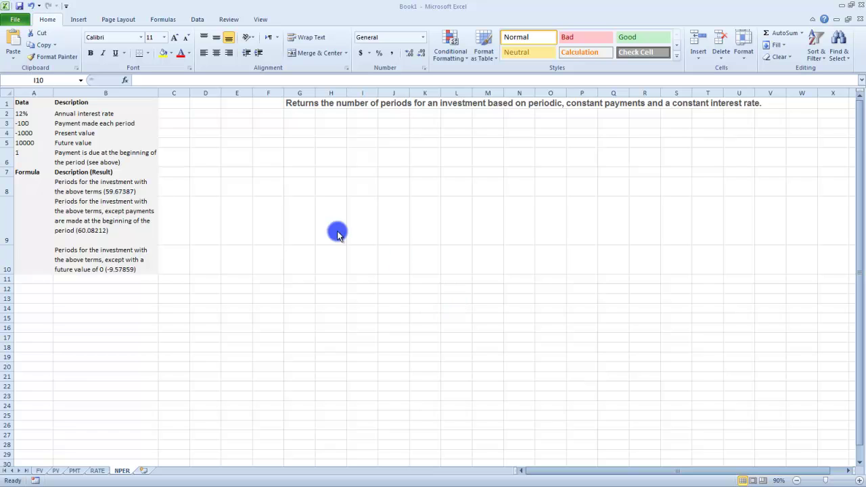
Step: Review the rate, payment, present value, future value and payment type in cells A2 to A6 of the NPER sheet
click(38, 110)
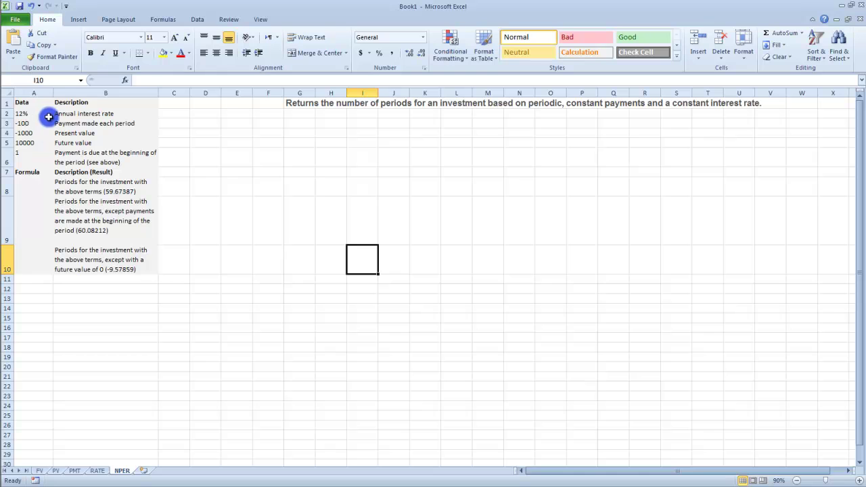
click(36, 126)
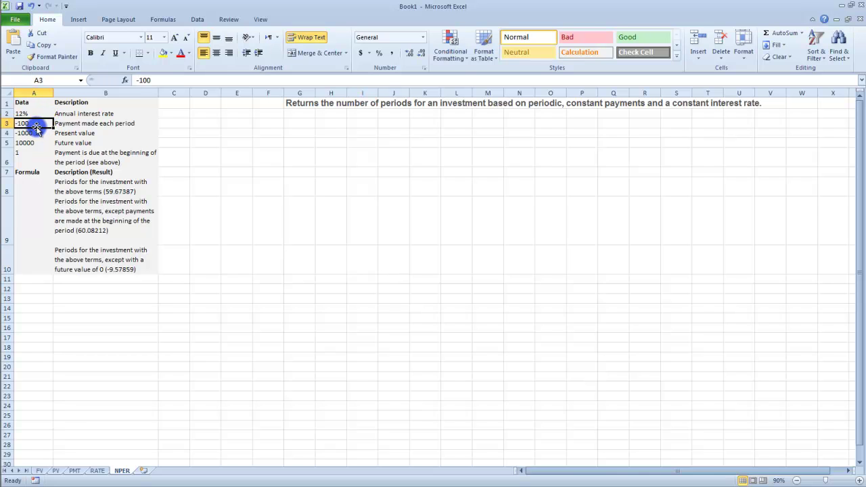
click(36, 133)
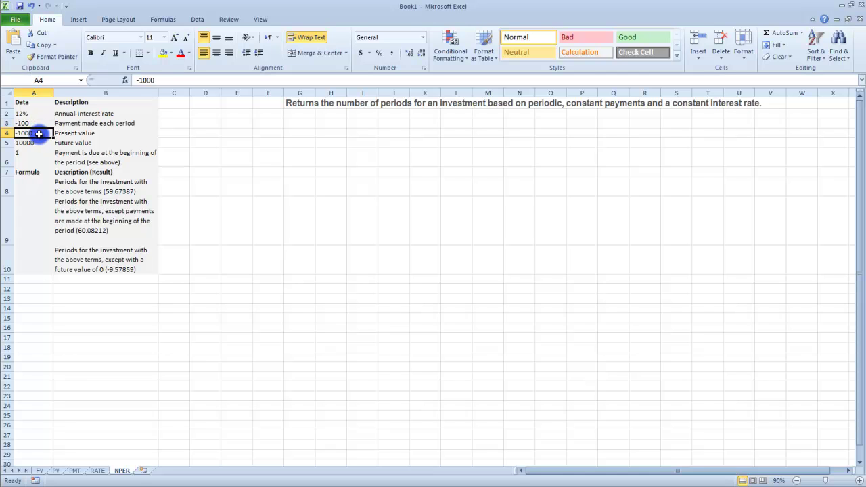
click(37, 143)
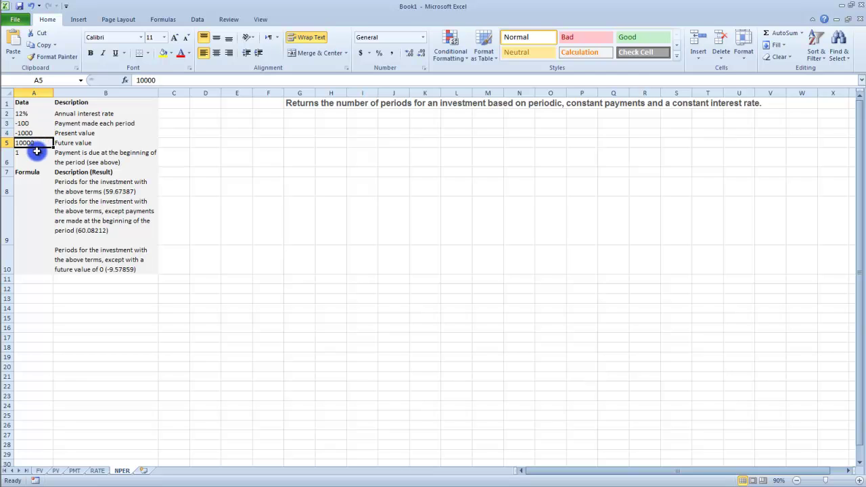
click(35, 154)
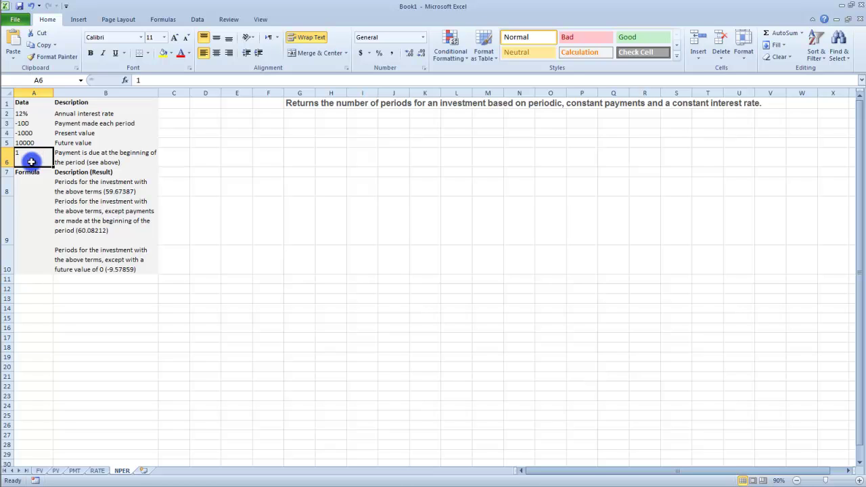
Step: Start an NPER function in cell A8 of the NPER sheet with its Rate argument set to A2/12
click(27, 195)
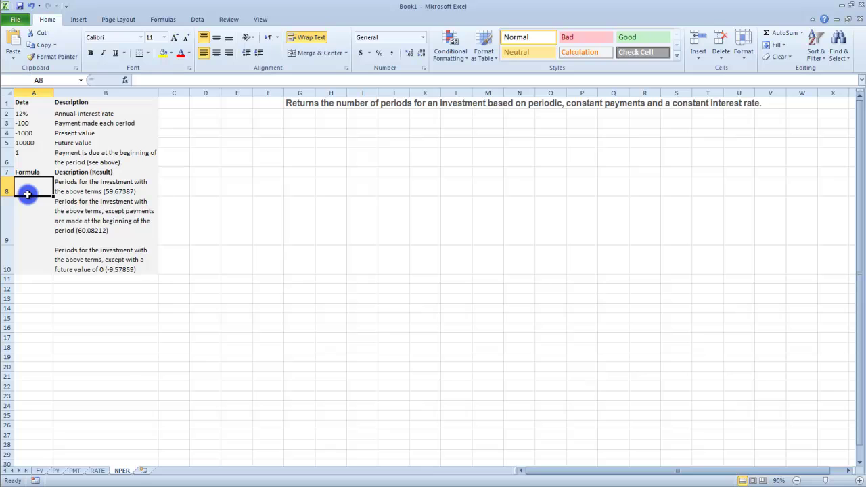
text(=NPER)
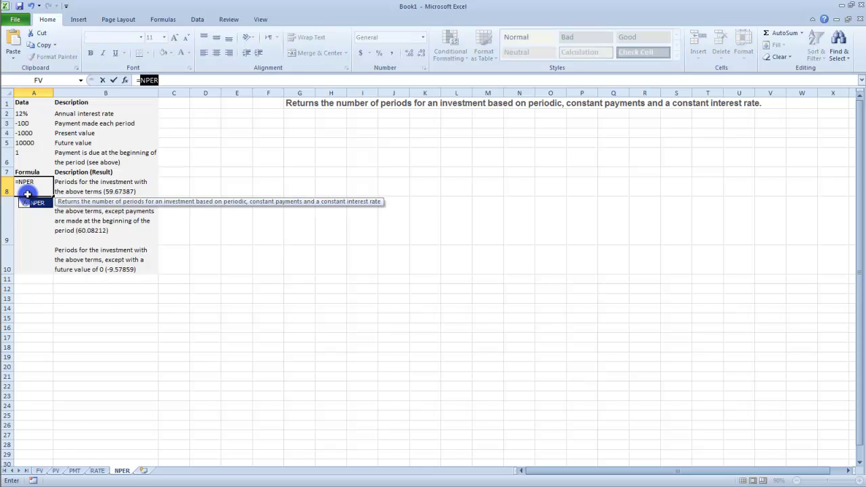
key(ctrl+a)
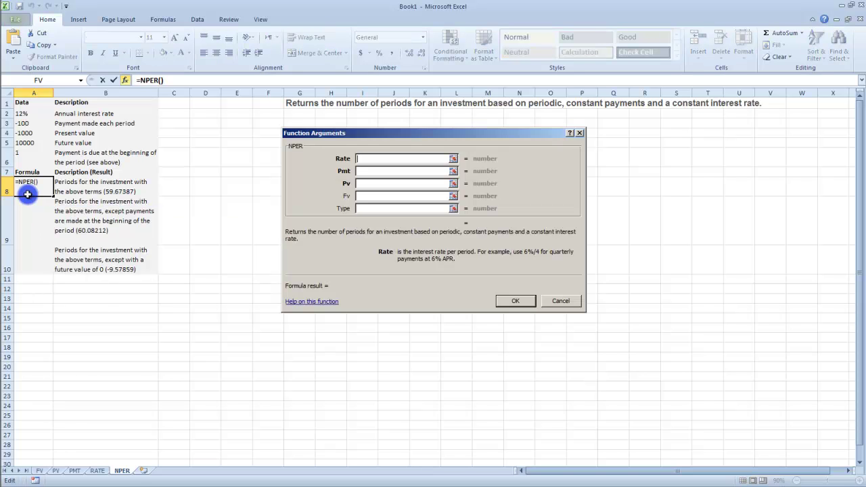
click(26, 115)
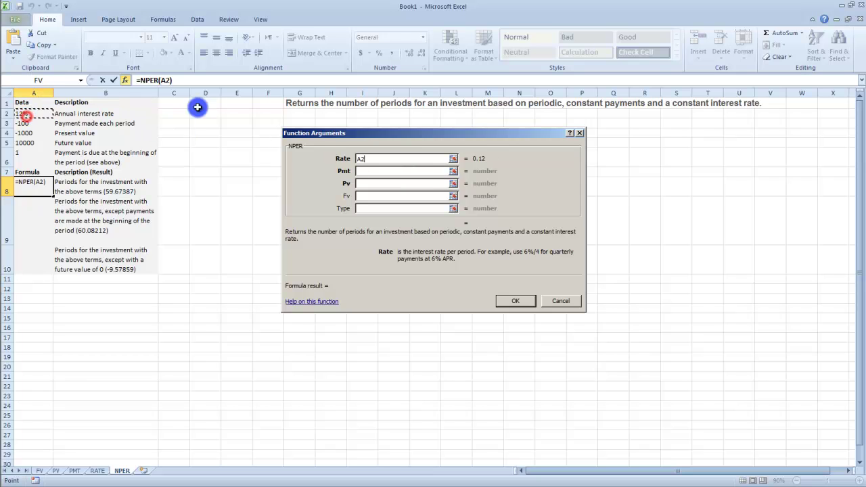
text(/12)
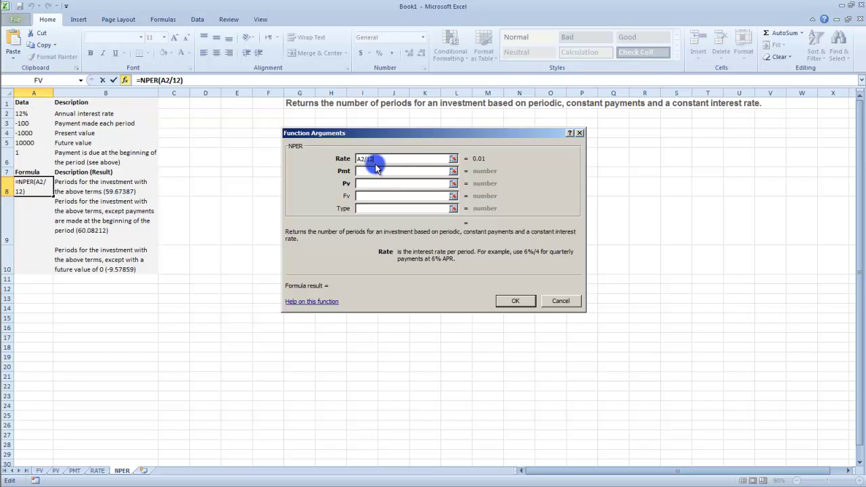
Step: Set the Pmt argument of the NPER function in A8 to A3 and its Pv argument to A4
click(400, 169)
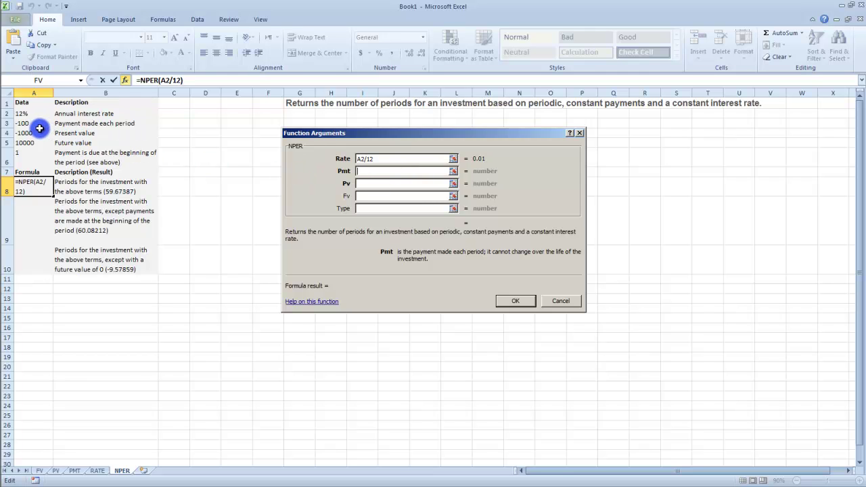
click(33, 126)
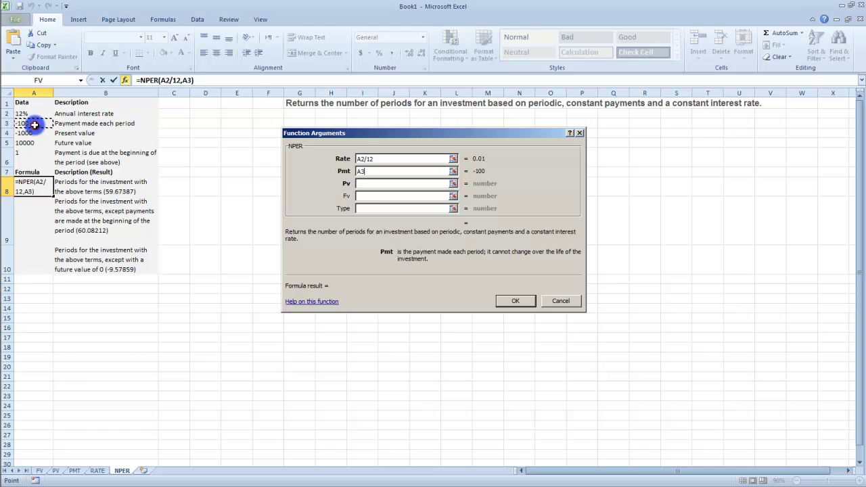
click(396, 186)
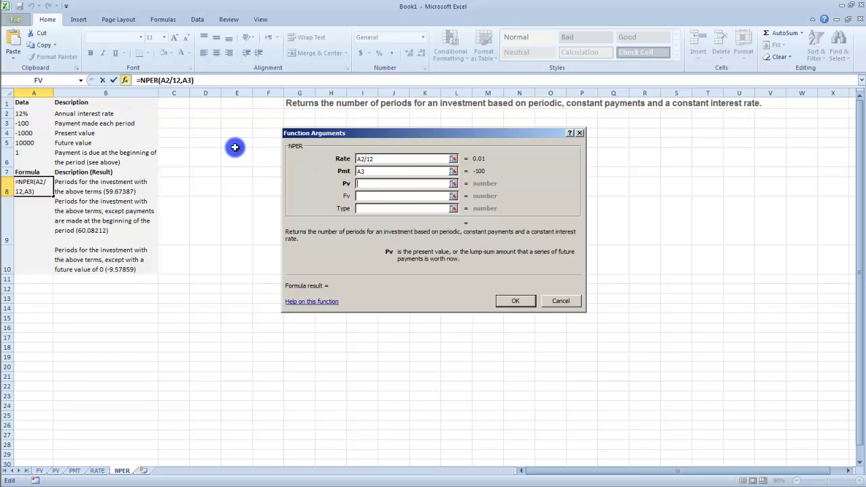
click(25, 133)
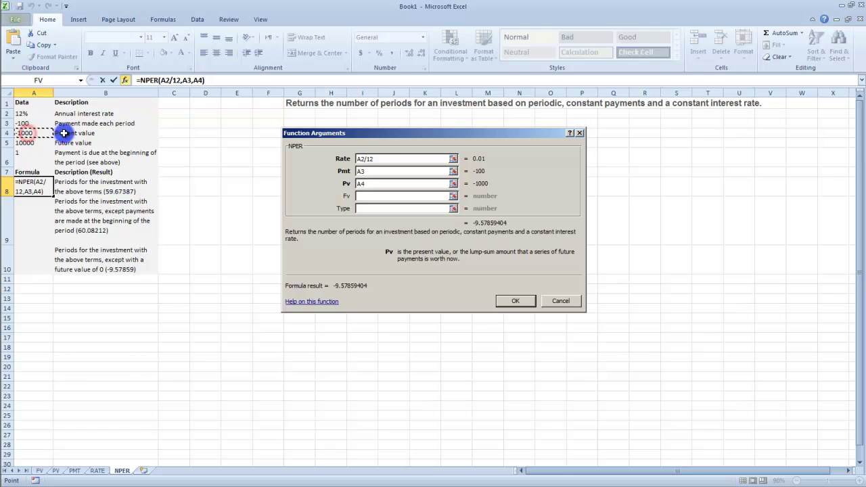
Step: Set the NPER function's Fv argument to A5 and its Type to 1, and confirm the formula in A8
click(369, 197)
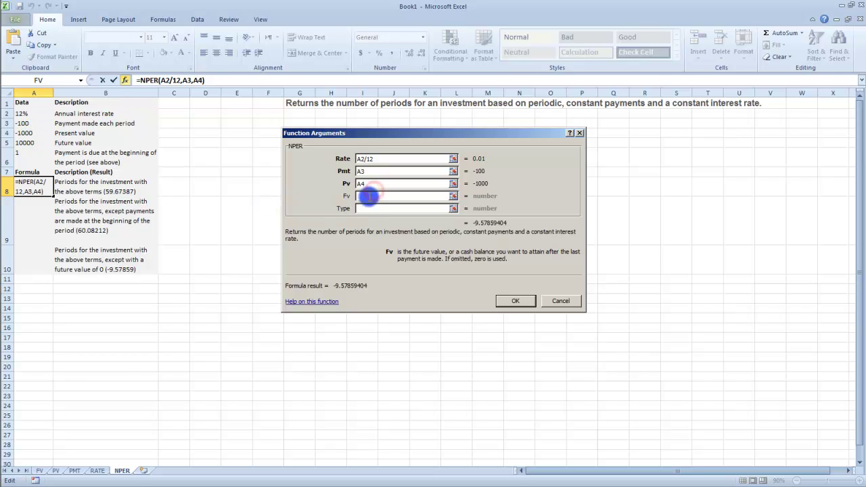
click(27, 143)
click(394, 208)
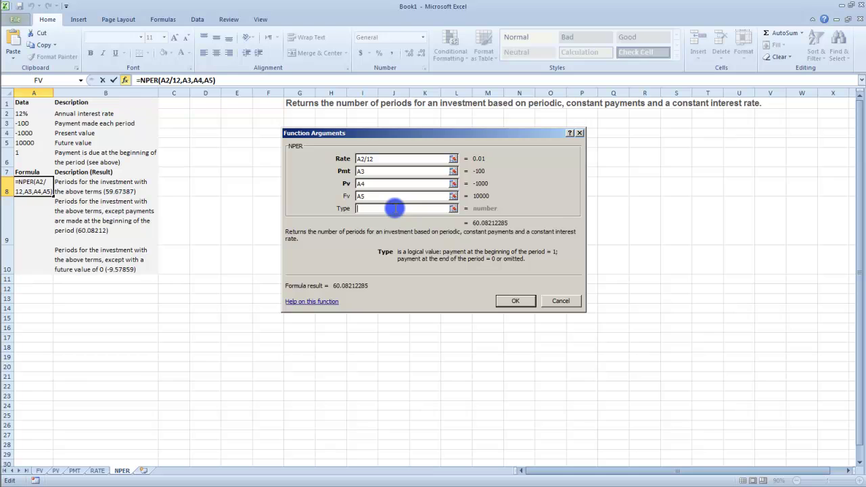
text(1)
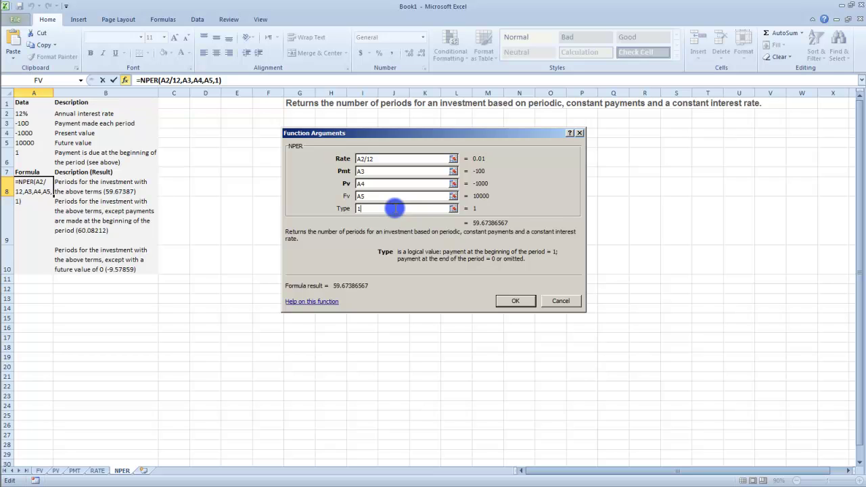
key(Return)
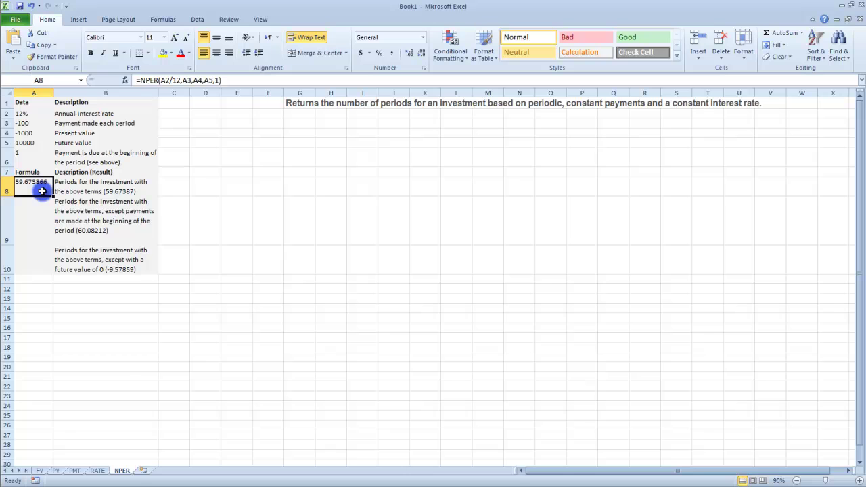
Step: Start a second NPER function in cell A9 with its Rate argument set to A2
click(41, 219)
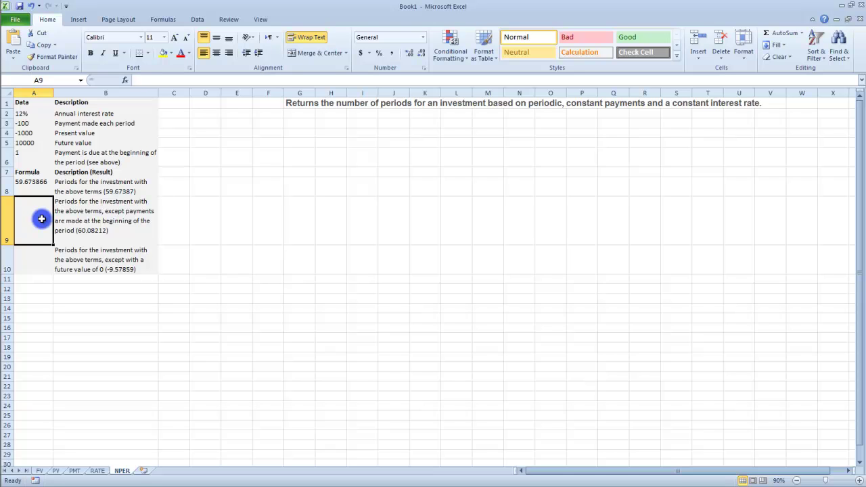
text(=)
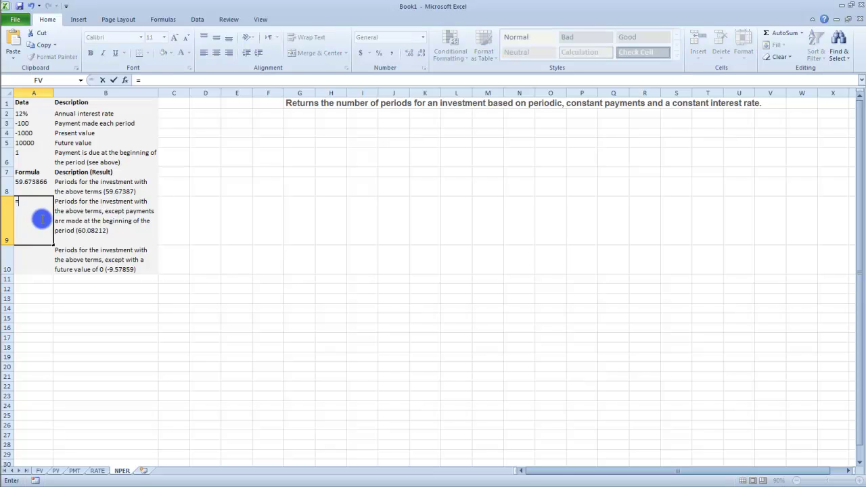
text(NPER)
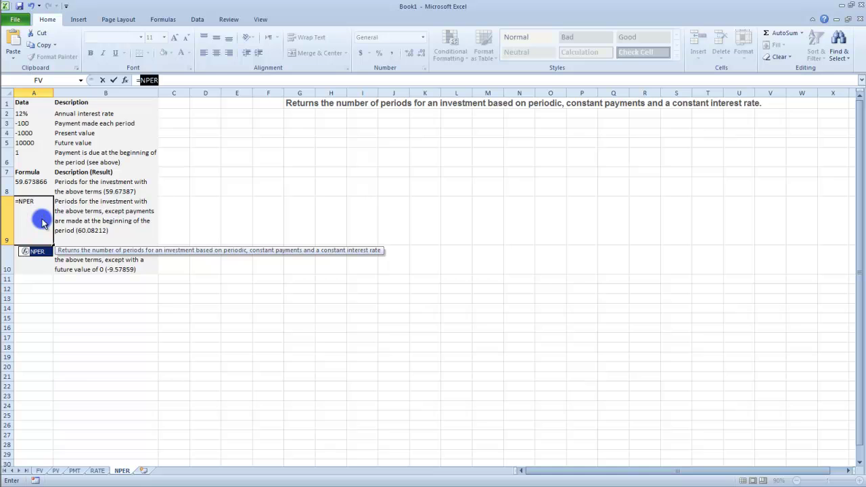
key(ctrl+a)
click(30, 111)
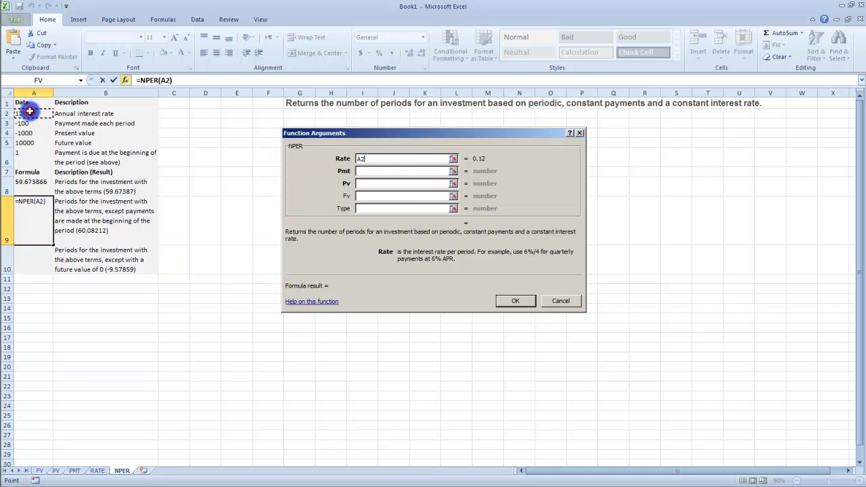
Step: Set the Pmt argument of the NPER function in A9 to A3 and its Pv argument to A4
click(382, 169)
click(39, 125)
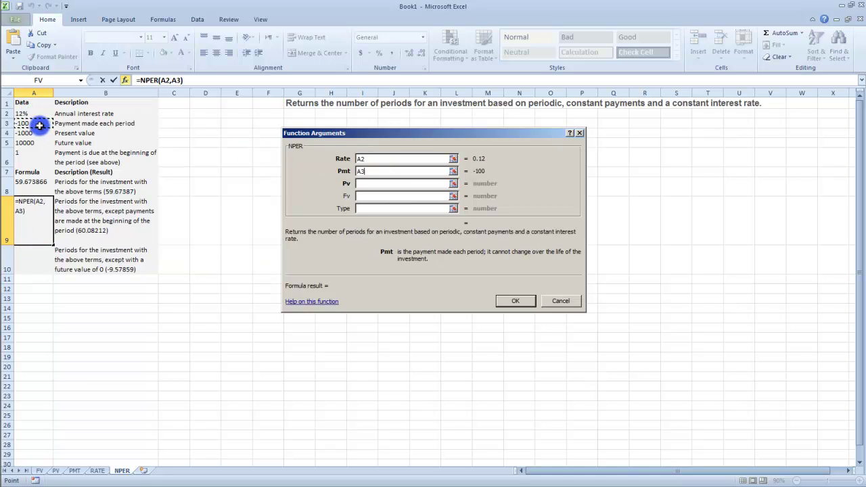
click(368, 184)
click(38, 133)
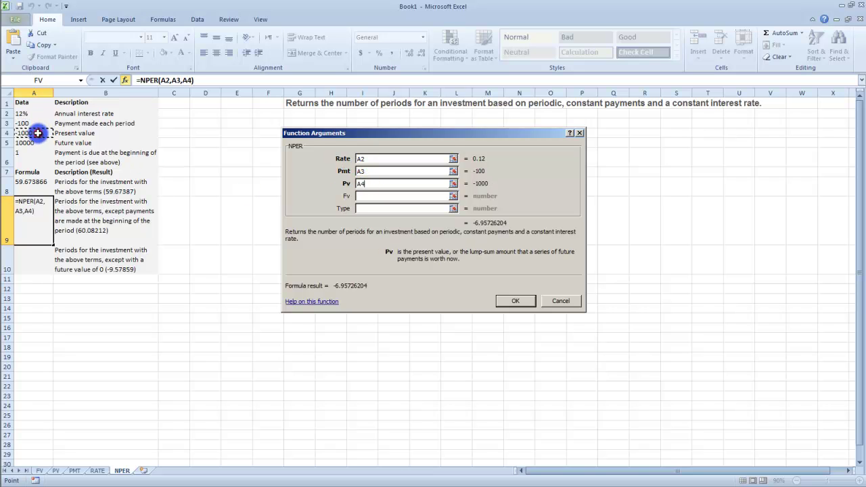
Step: Set the Fv argument of the NPER function in A9 to A5 and correct its Rate argument to A2/12
click(376, 195)
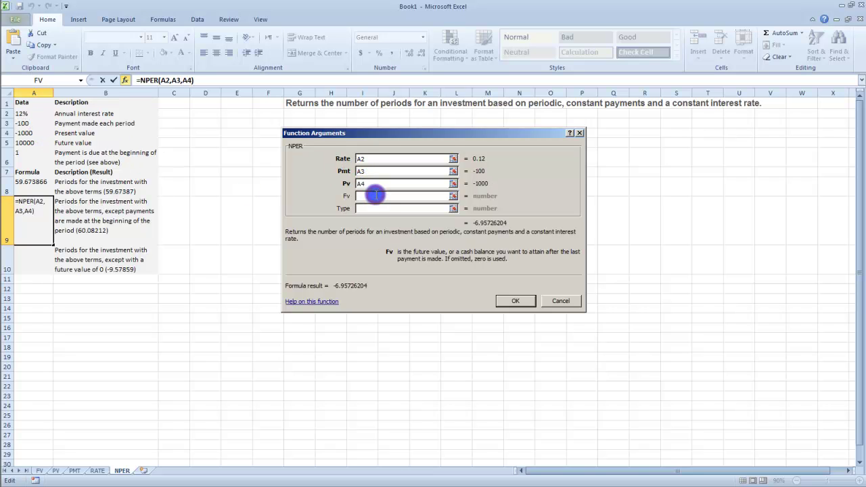
click(40, 142)
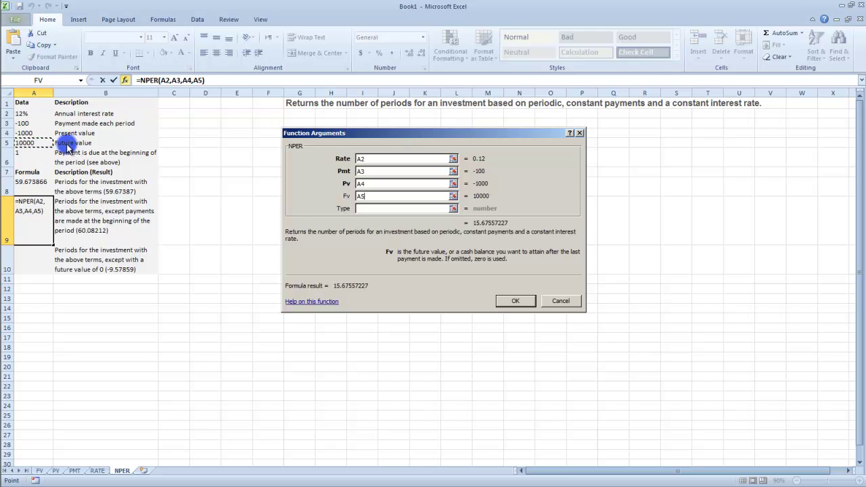
click(397, 210)
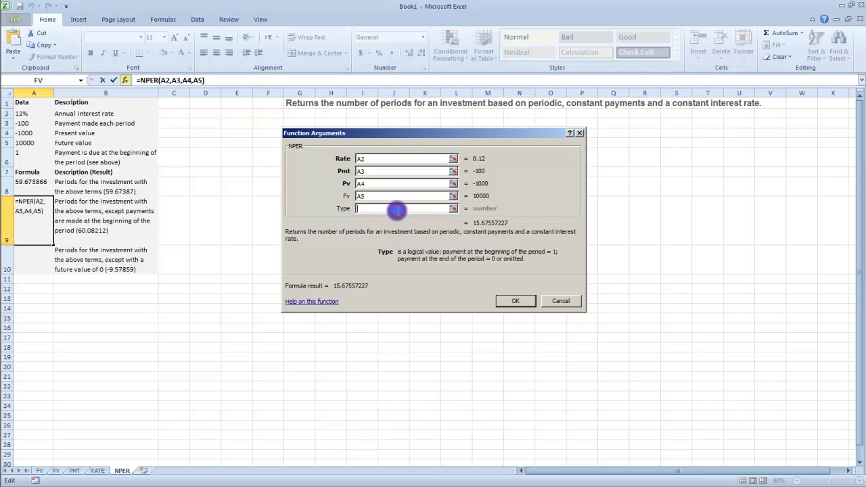
click(381, 159)
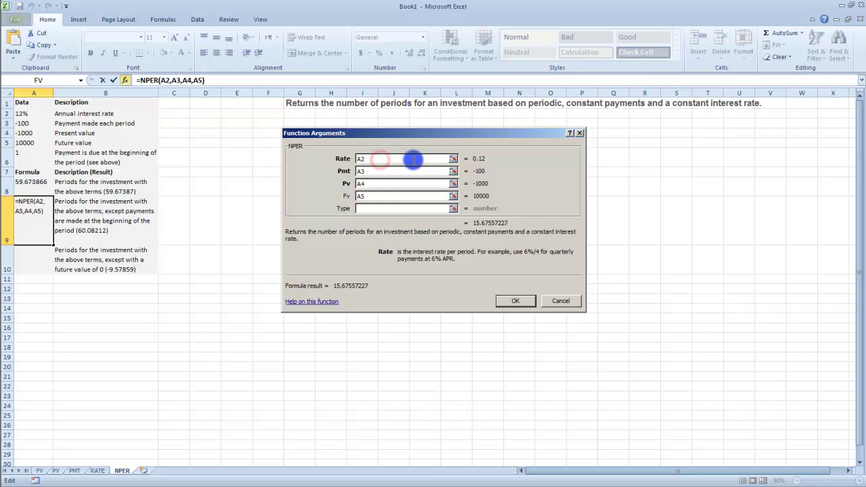
text(/12)
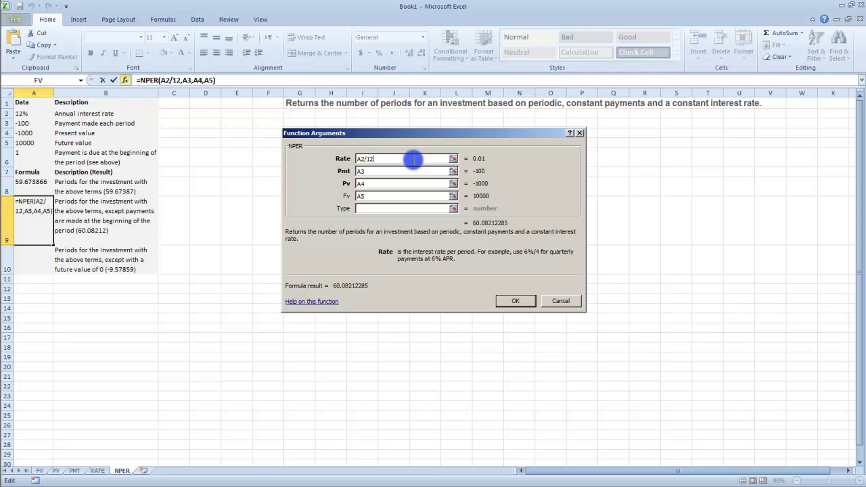
Step: Compare Type values 0 and 1 in the NPER function for A9, keep 0, and confirm the formula
click(391, 211)
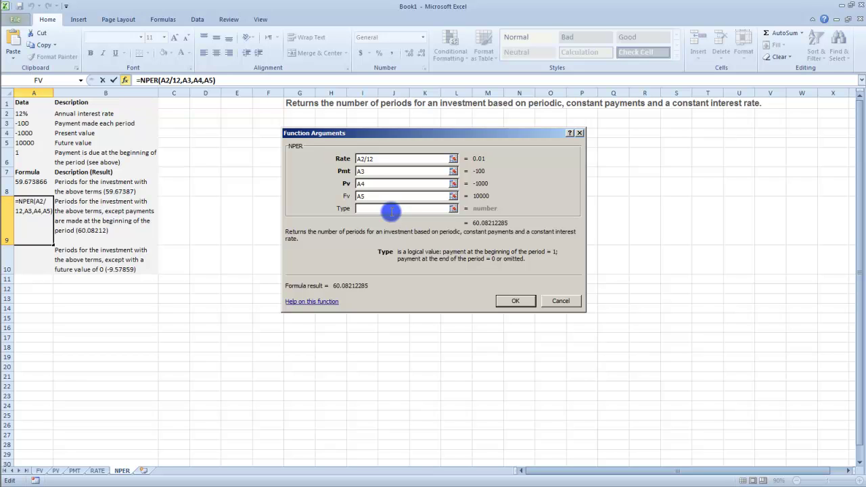
text(0)
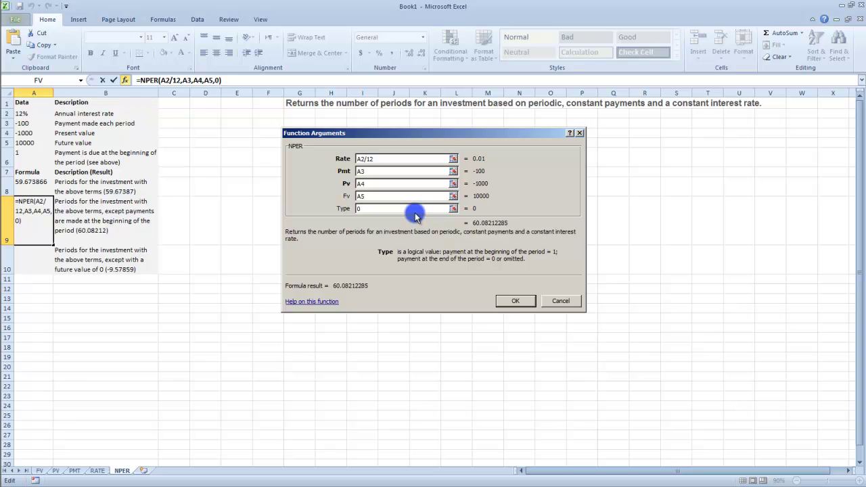
key(BackSpace)
text(1)
key(BackSpace)
text(0)
click(518, 305)
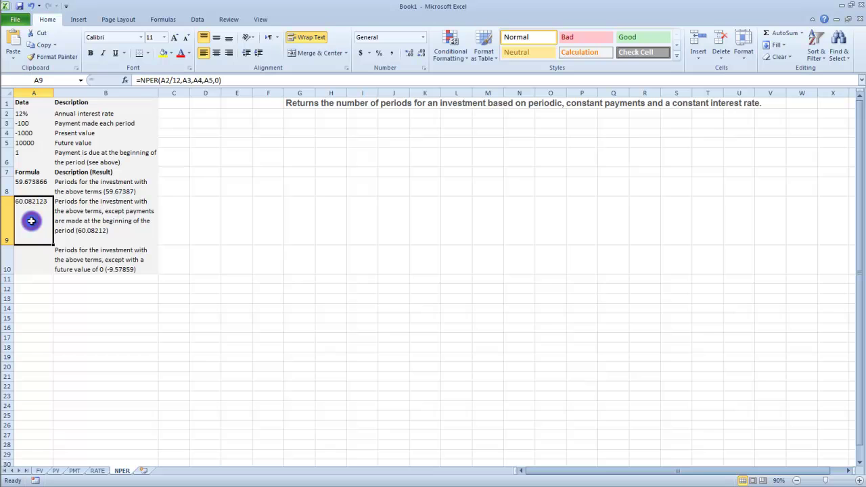
Step: Start a third NPER function in cell A10 with its Rate argument set to A2/12
click(35, 271)
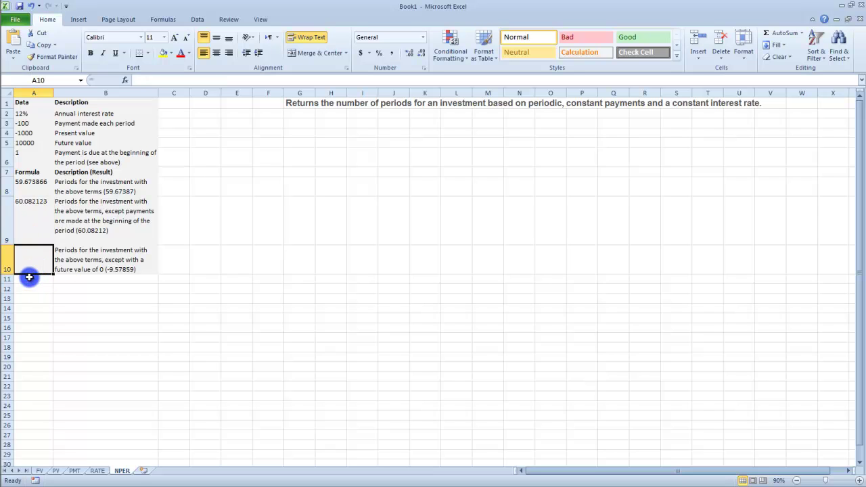
text(=)
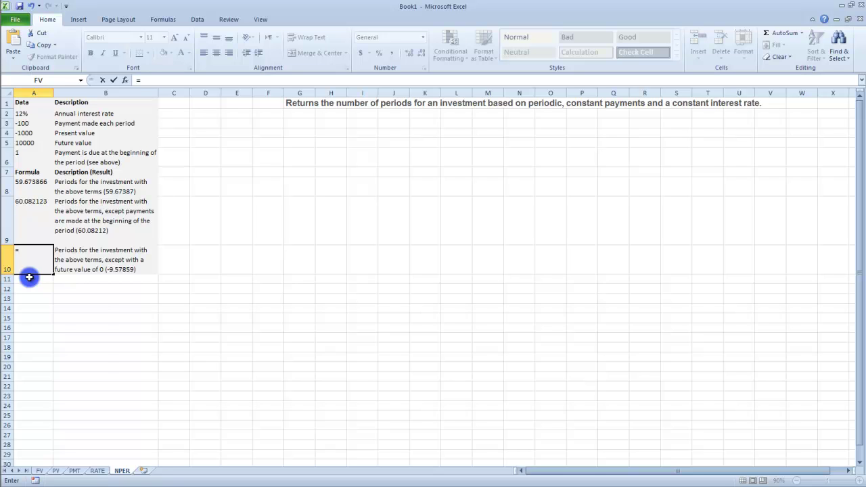
text(NPER)
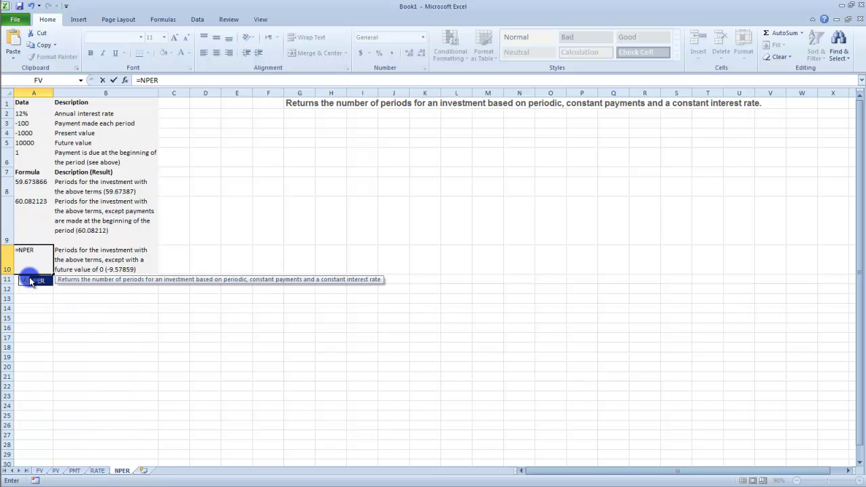
key(ctrl+a)
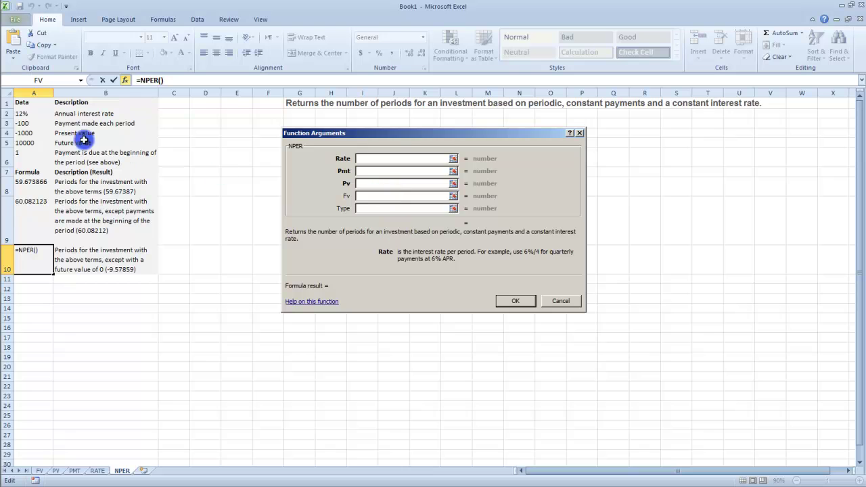
click(31, 114)
text(/12)
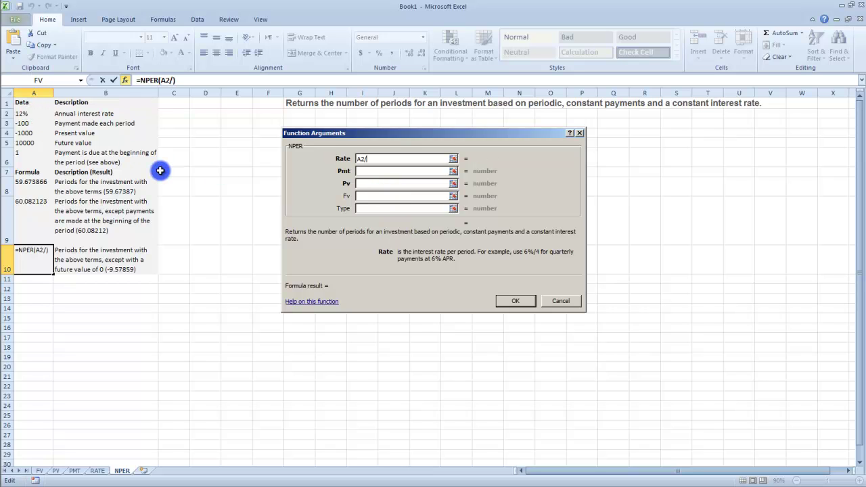
Step: Set the Pmt argument of the NPER function in A10 to A3 and its Pv argument to A4
click(359, 171)
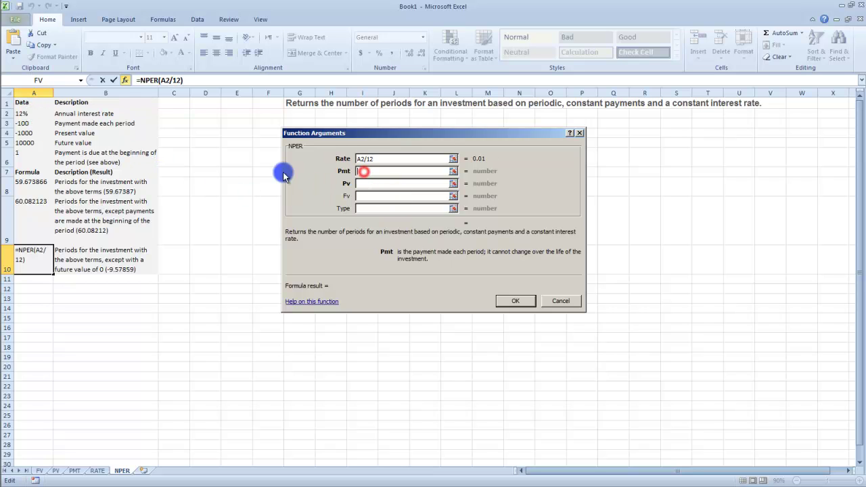
click(31, 123)
click(365, 184)
click(43, 133)
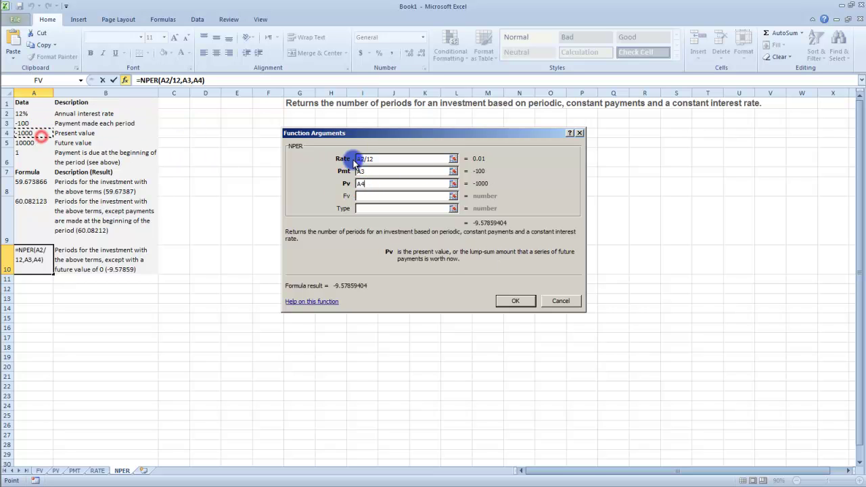
Step: Set the Fv argument of the NPER function in A10 to 0, leave Type empty, and confirm the formula
click(397, 197)
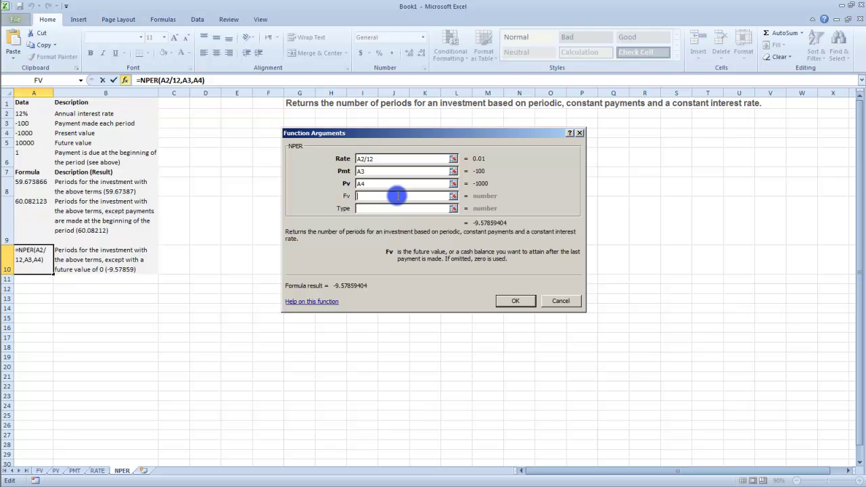
text(0)
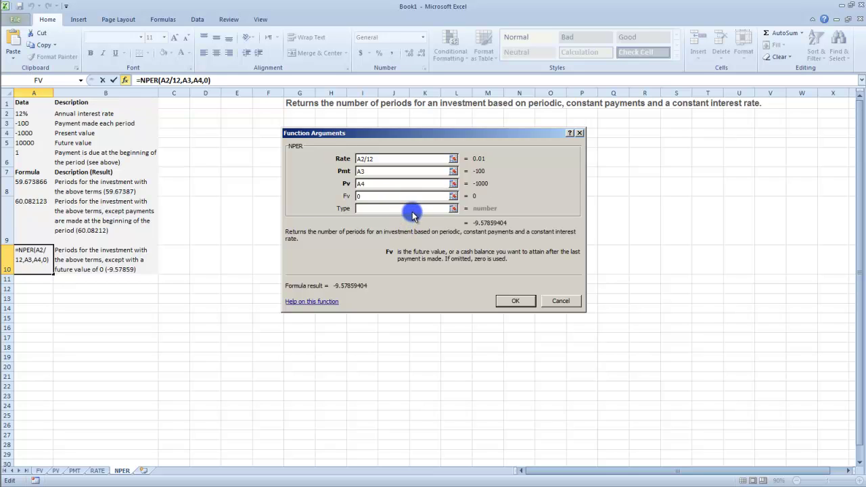
click(412, 210)
click(510, 302)
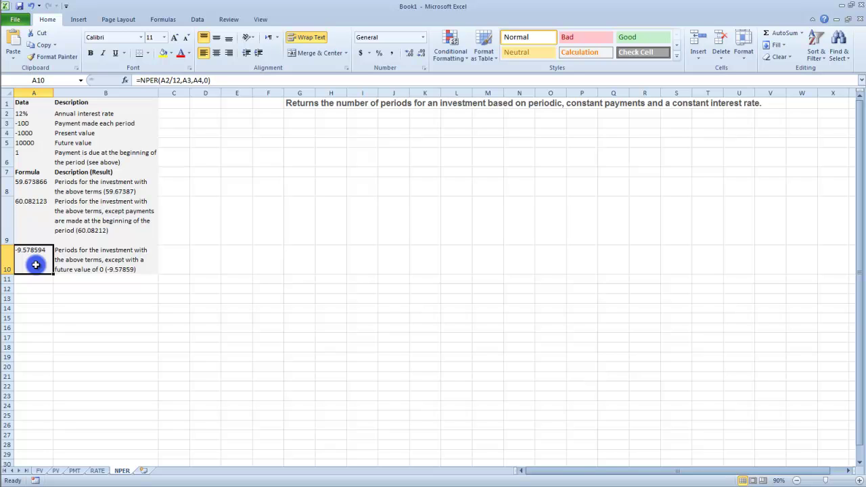
Step: Review the NPER formulas in cells A9 and A8
click(39, 231)
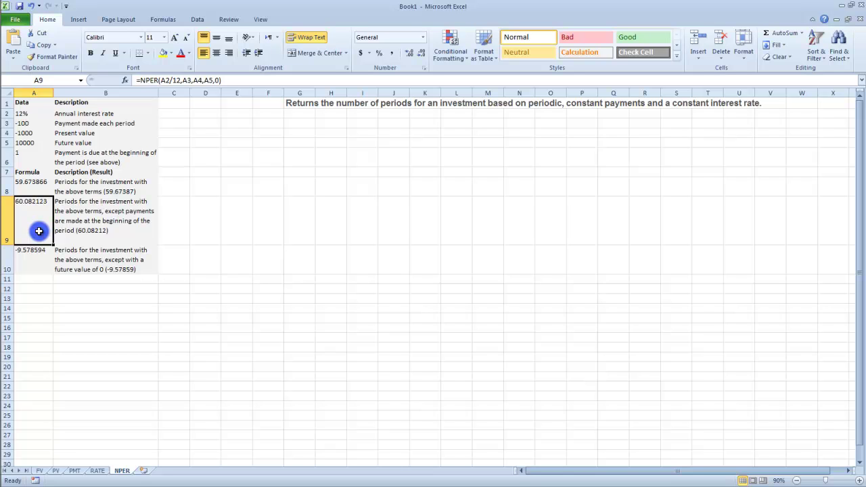
click(35, 190)
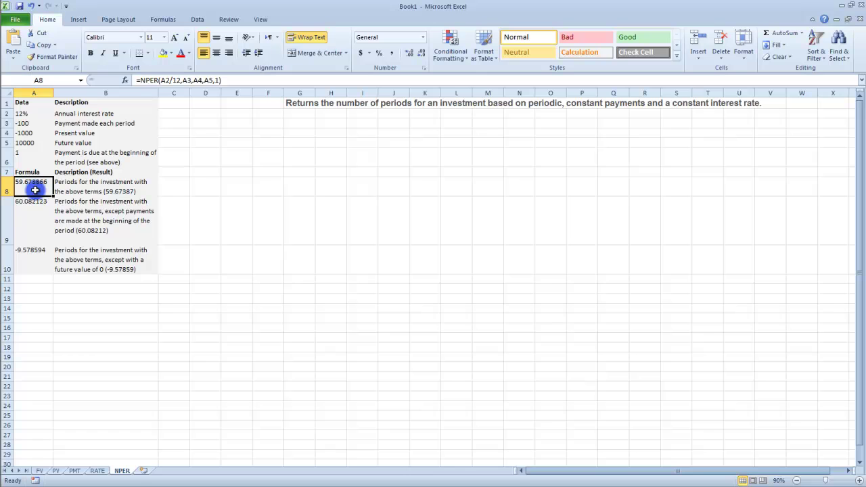